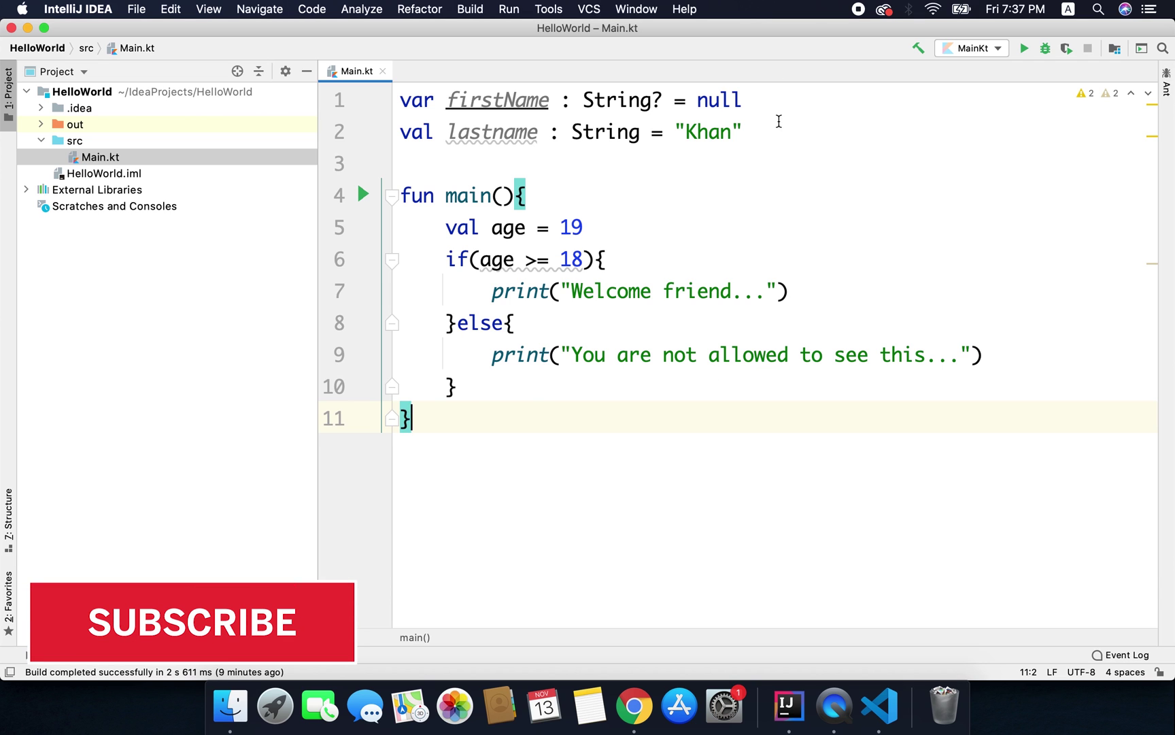
Delete the top firstName/lastname declarations and the old age if/else code.
click(778, 121)
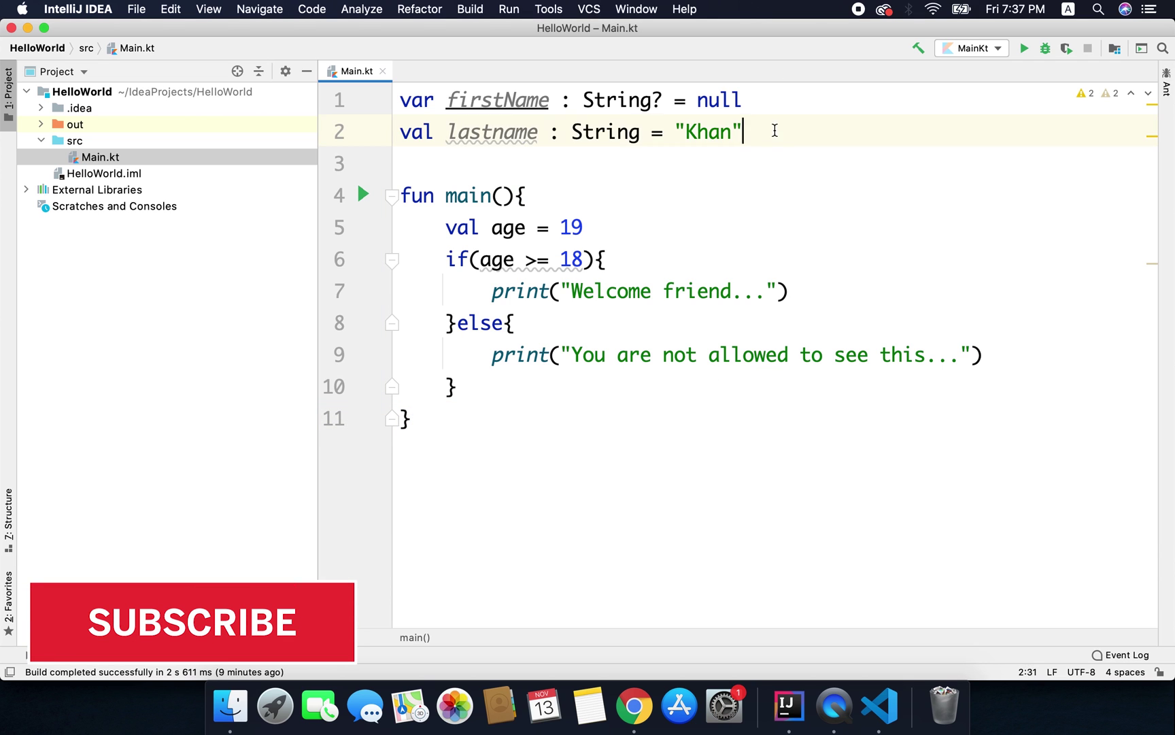
drag(745, 131, 238, 83)
key(BackSpace)
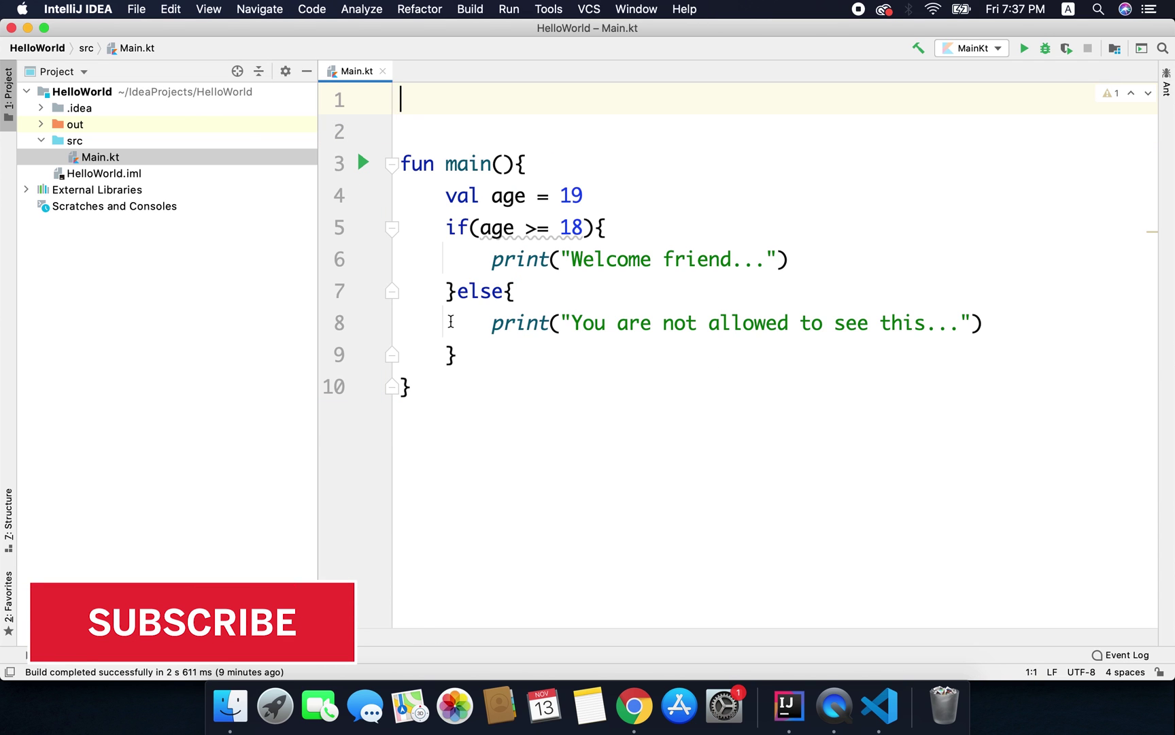
drag(460, 354, 225, 205)
key(BackSpace)
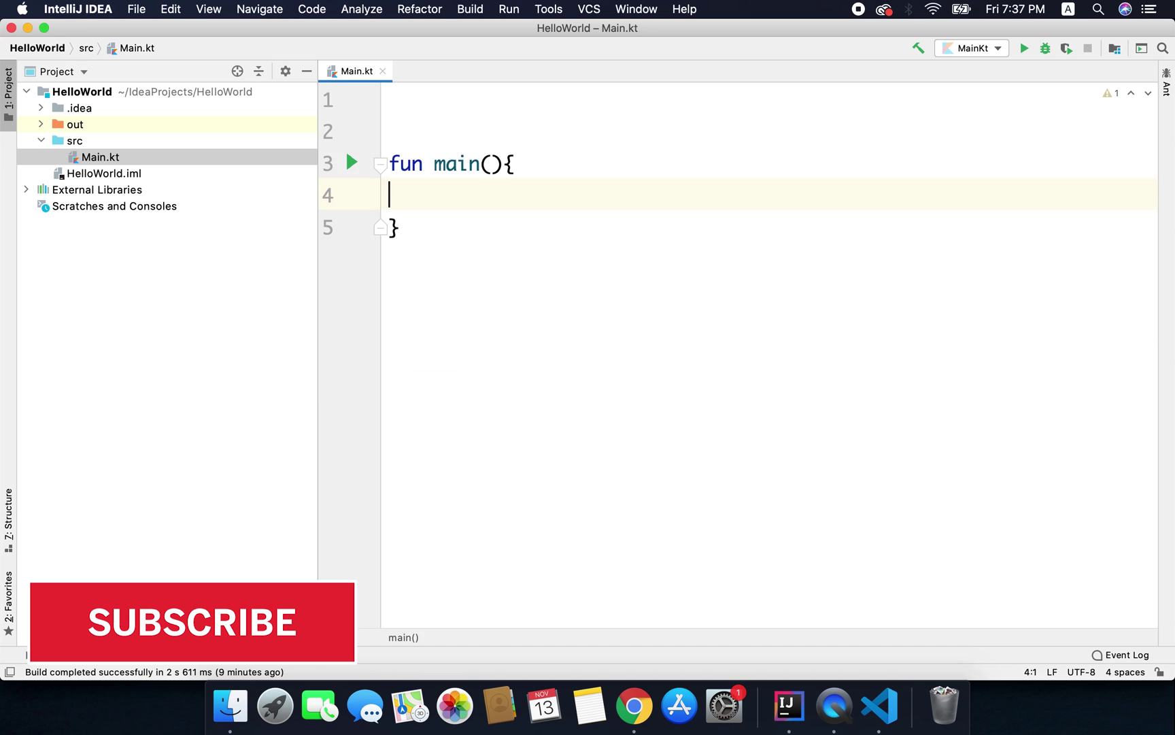
key(Up)
key(Up)
key(BackSpace)
Declare val userType = "admin" on an indented line inside main.
key(Down)
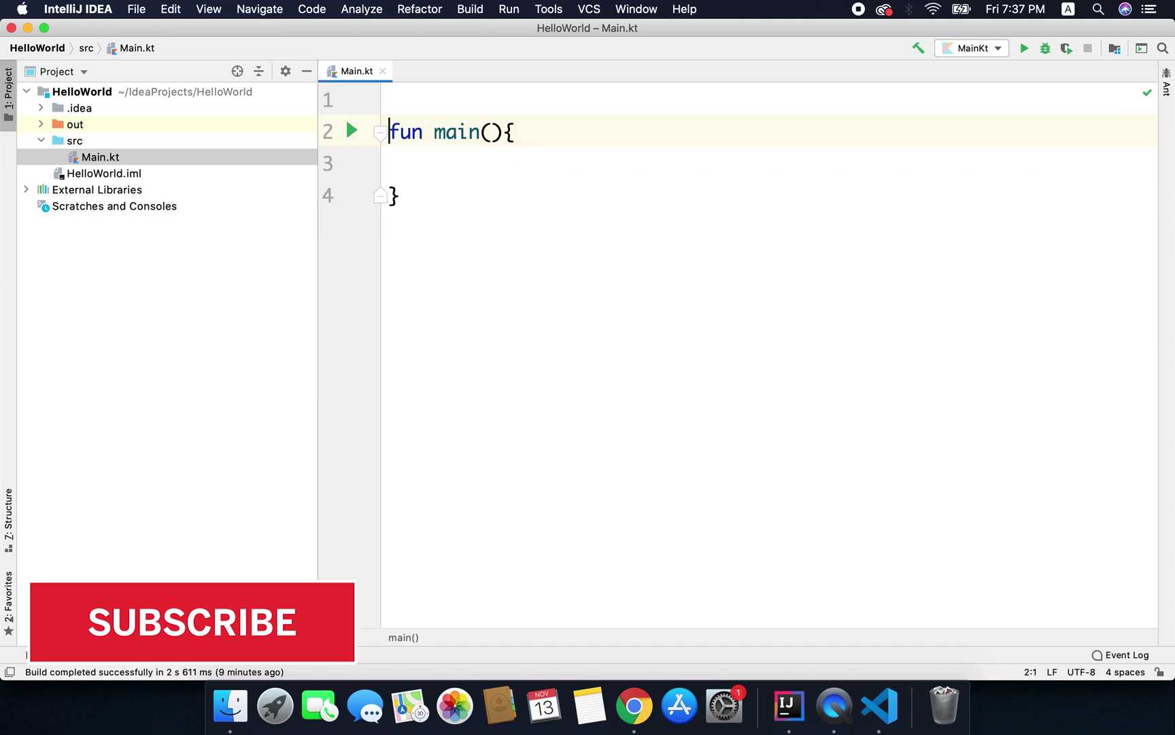
key(Down)
key(Tab)
text(val)
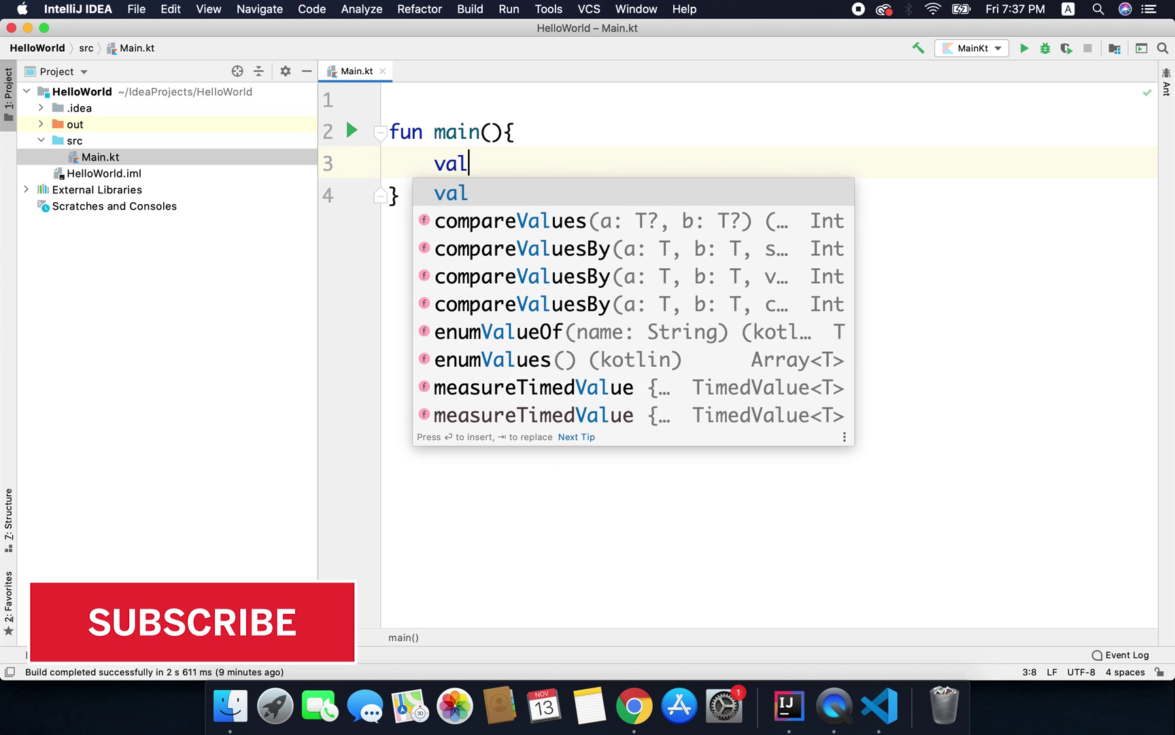
text( userType)
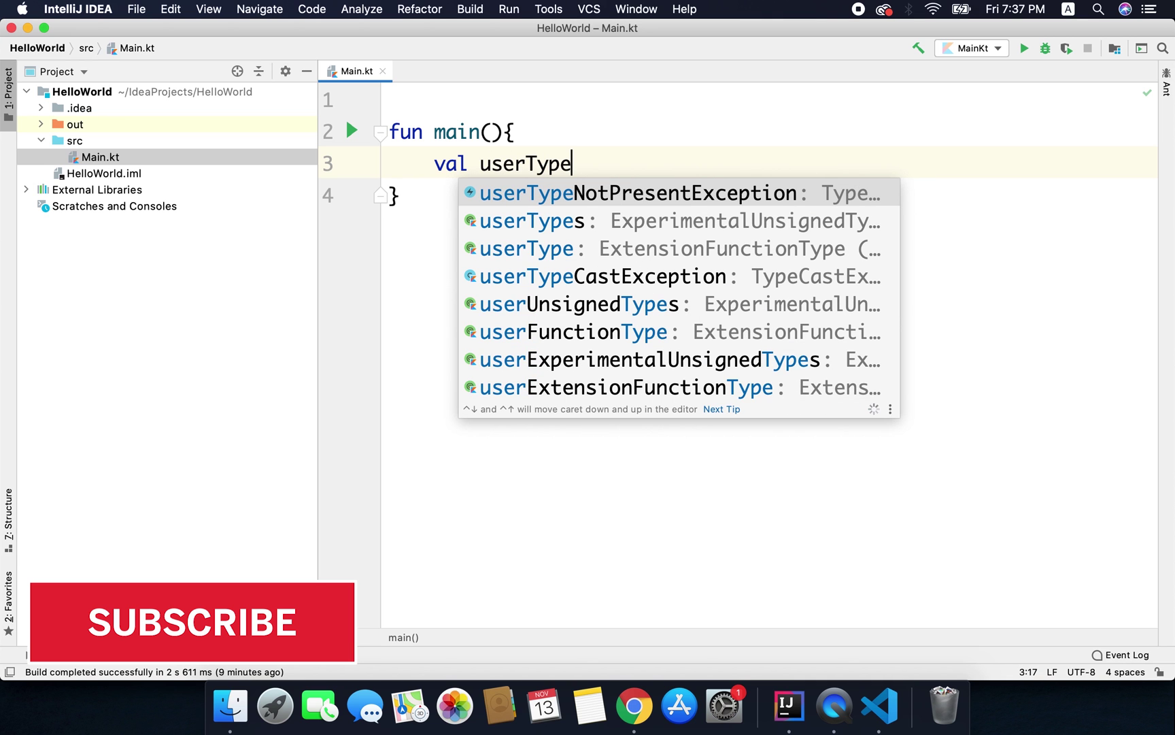
text( = ")
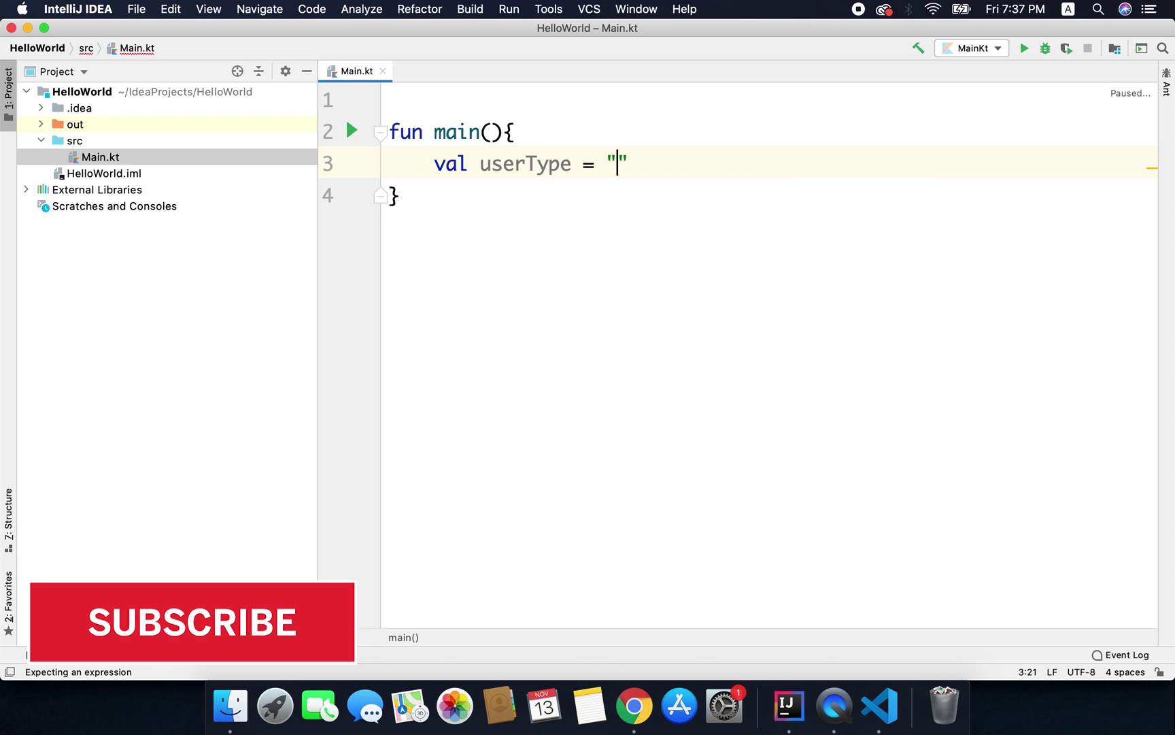
text(admin)
key(shift+Return)
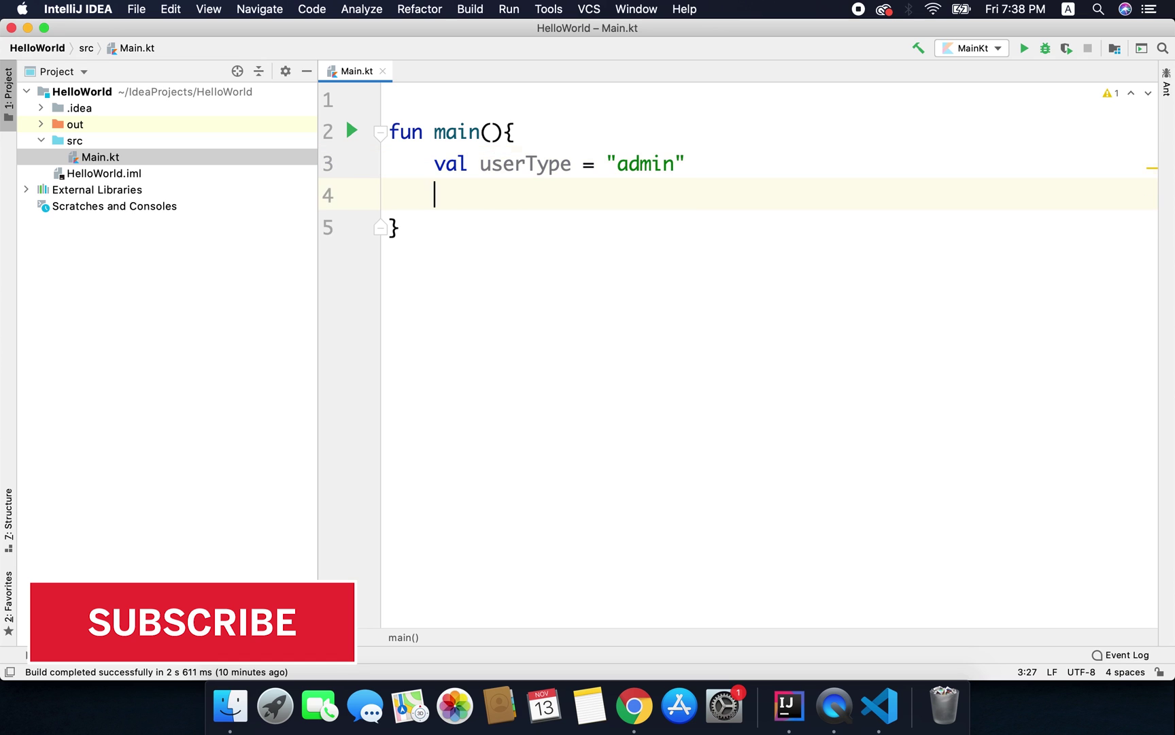
Insert a when(userType) block with expanded braces inside main.
key(Return)
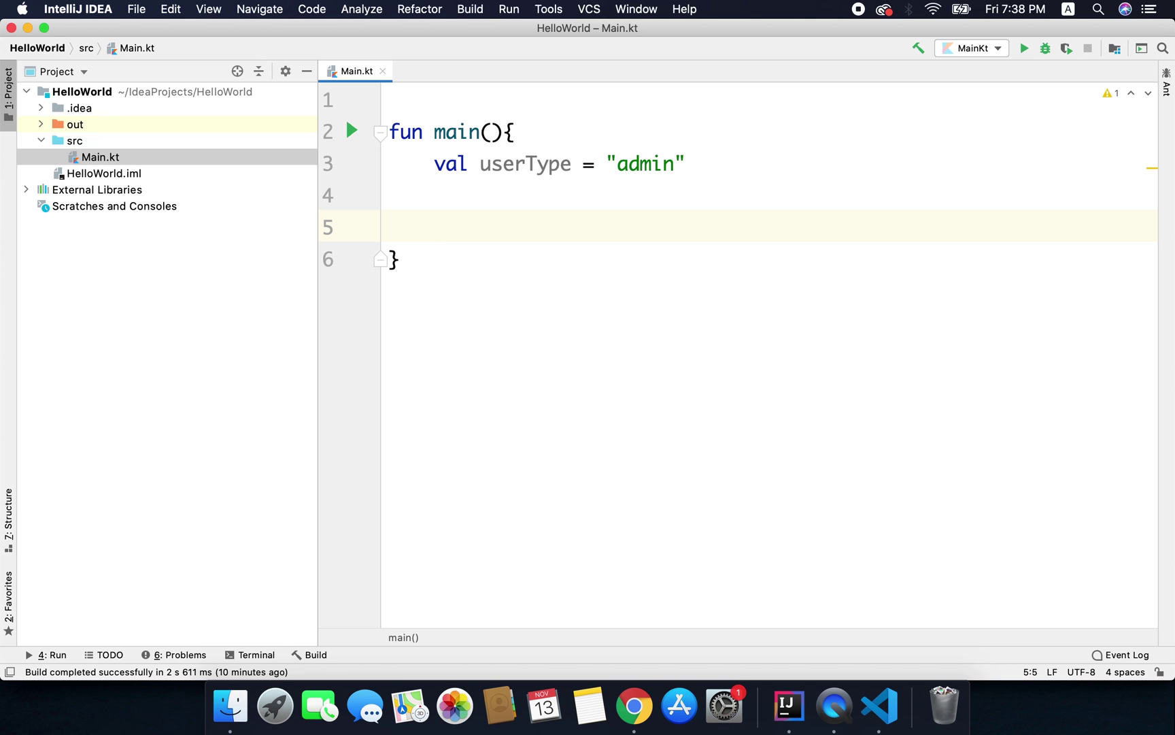
text(when)
text(()
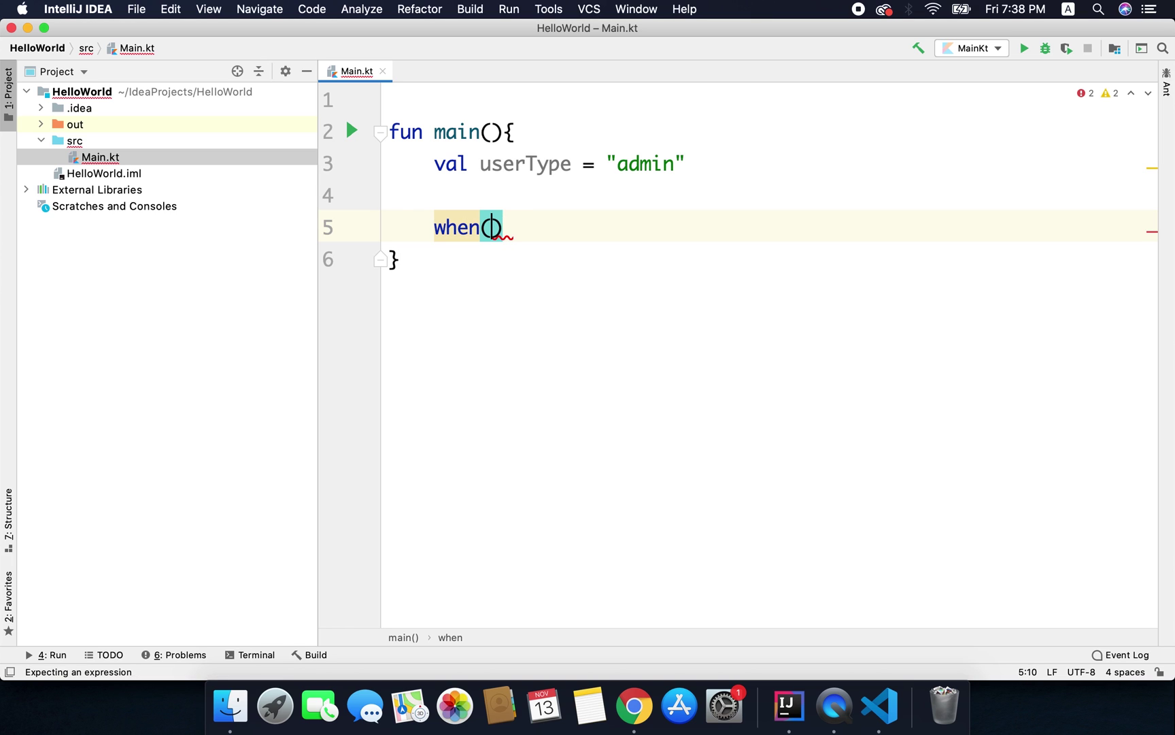
text(user)
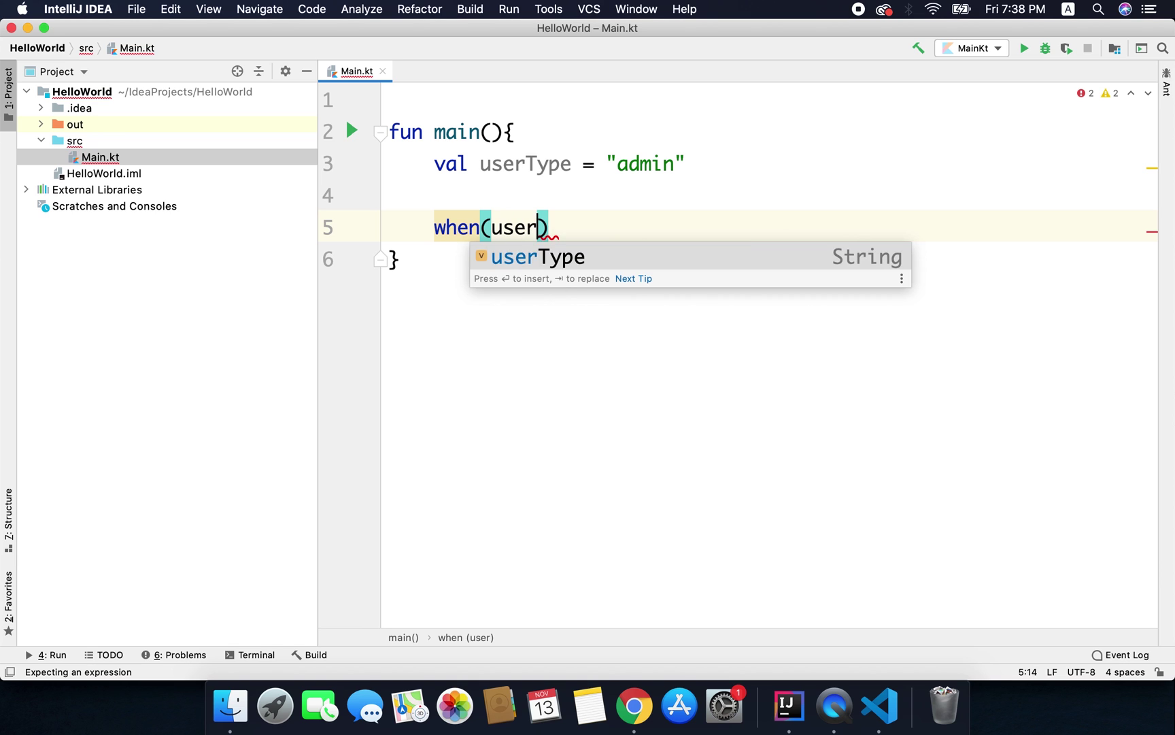
text(Type)
key(Right)
text({)
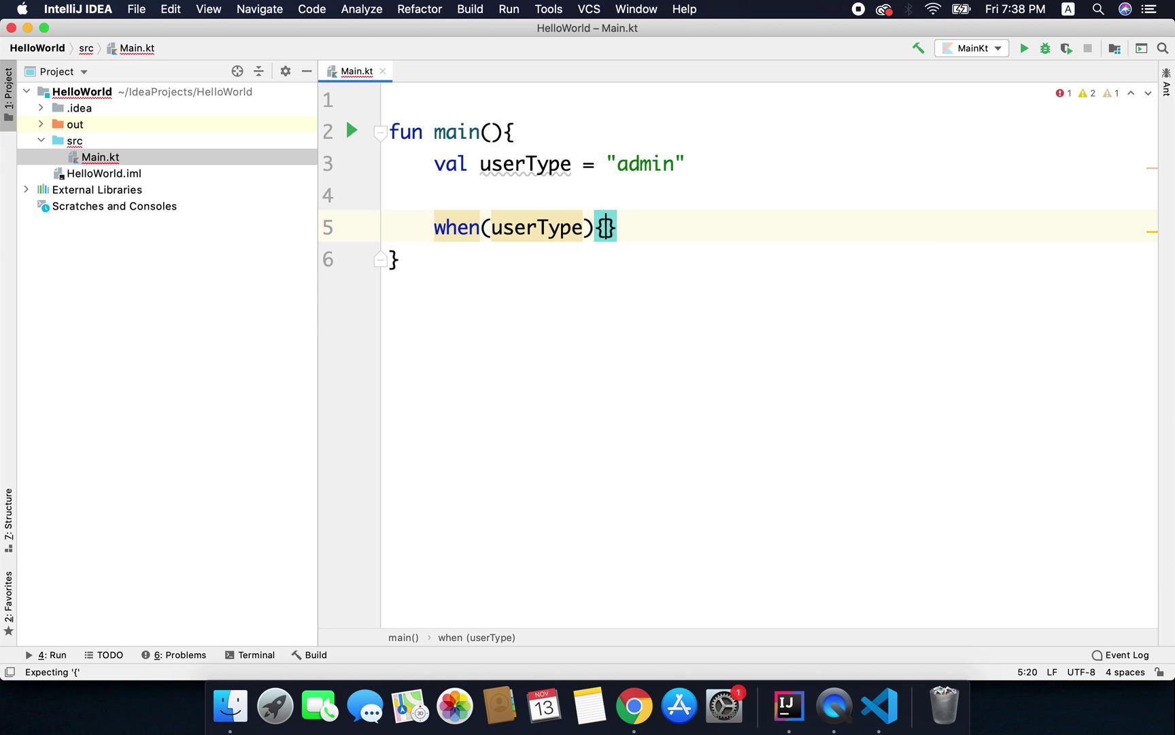
key(Return)
key(Down)
key(Down)
key(Up)
key(Up)
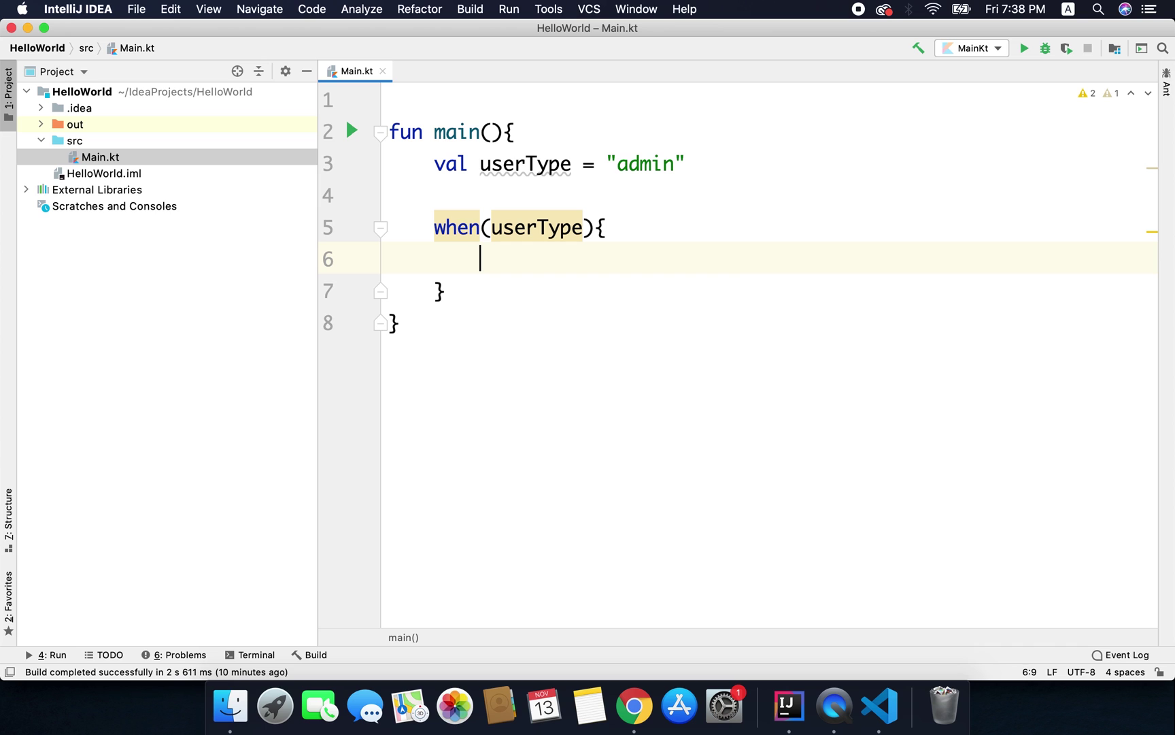
text(")
text(admiin)
Add an "admin" -> branch with braces, fixing the arrow and the 'admiin' typo.
key(Right)
text(=)
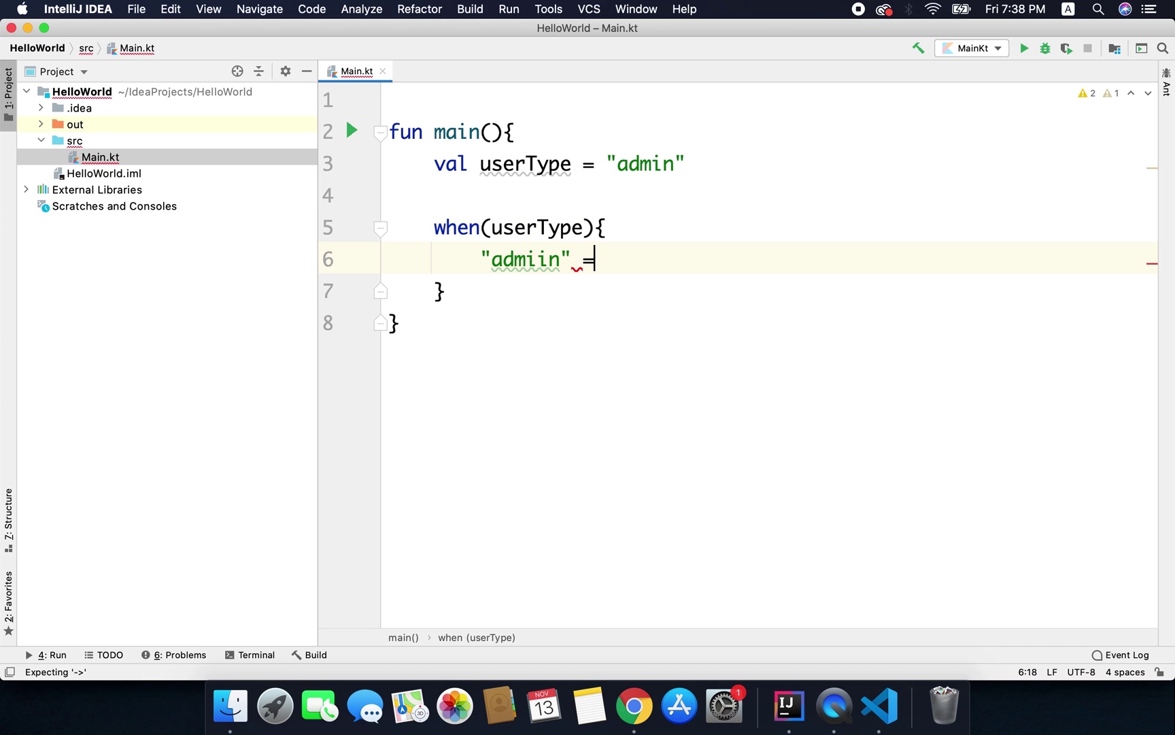
key(BackSpace)
text(=)
key(BackSpace)
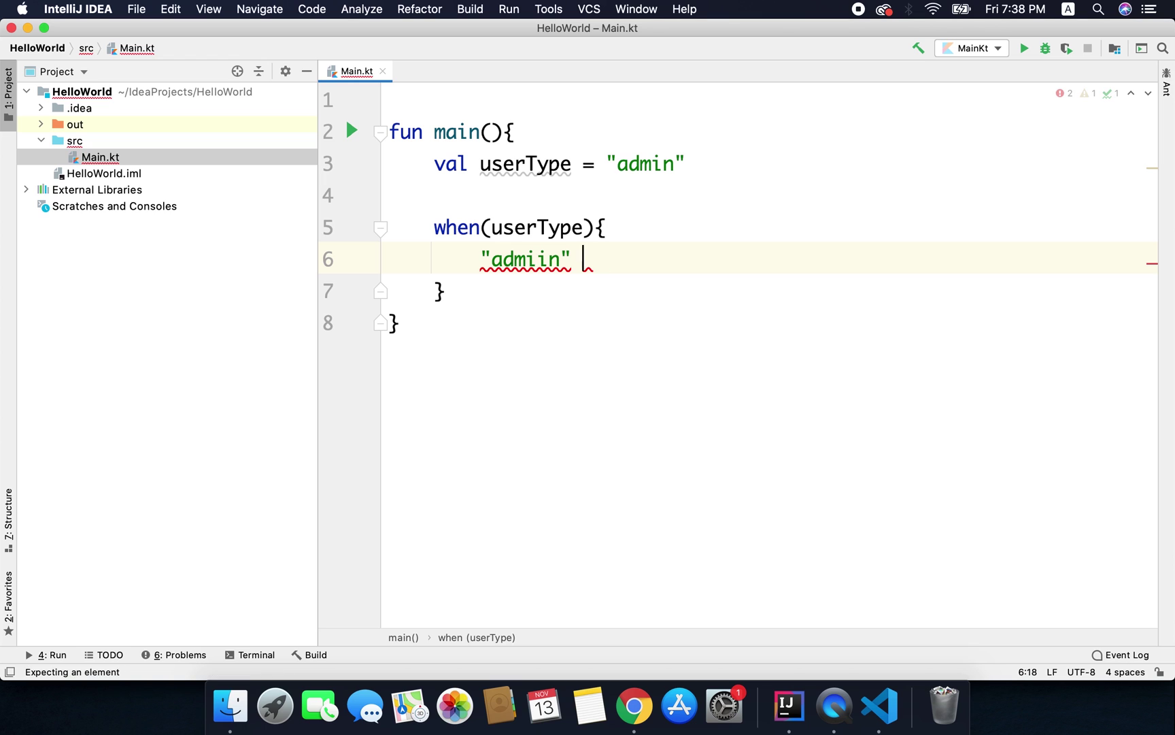
text(->)
key(Left)
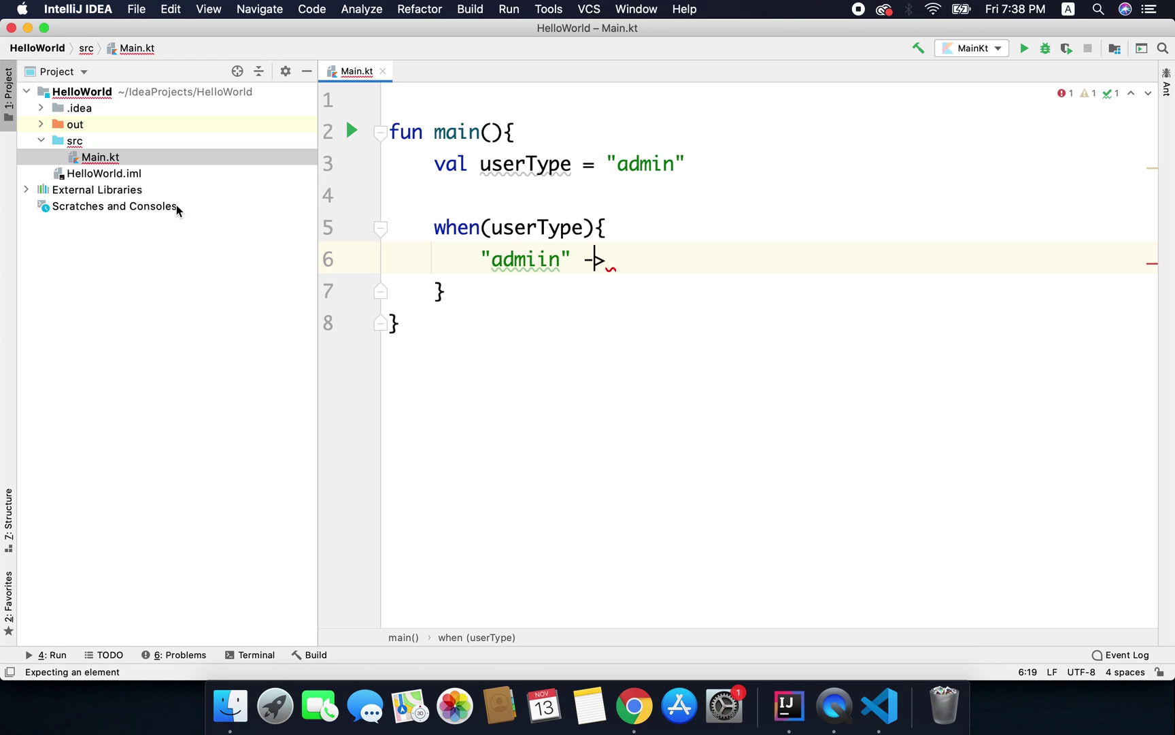
click(530, 259)
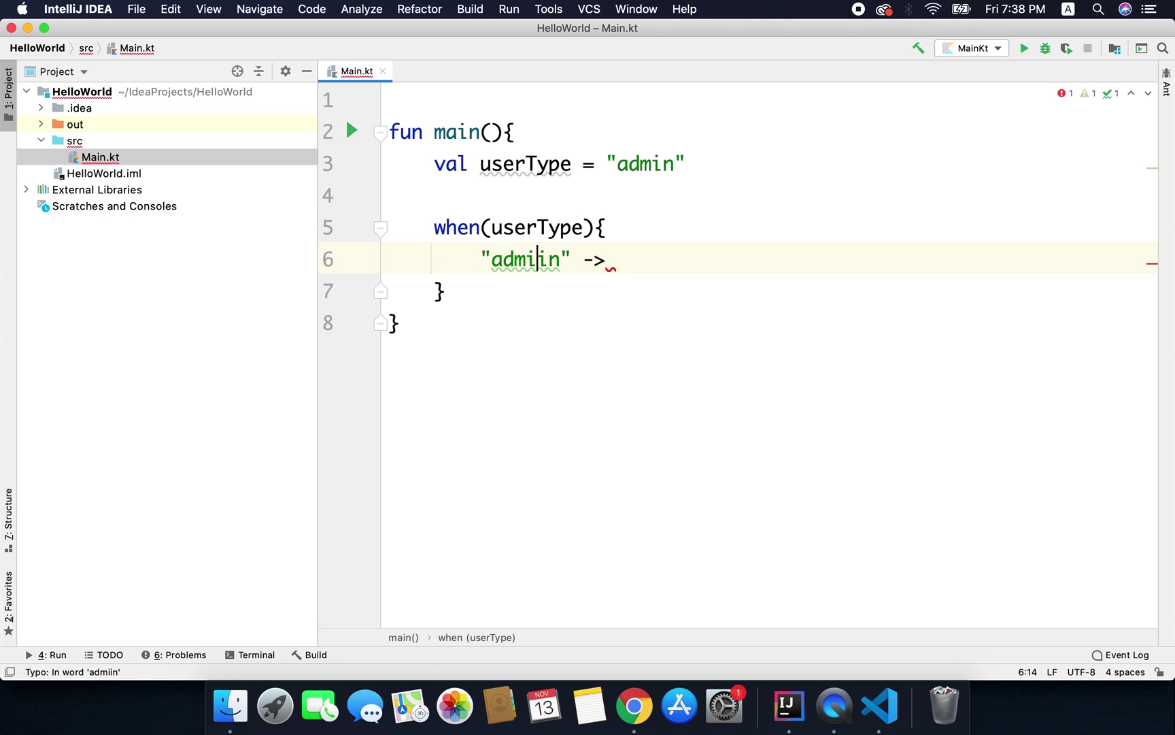
key(BackSpace)
drag(570, 262, 594, 263)
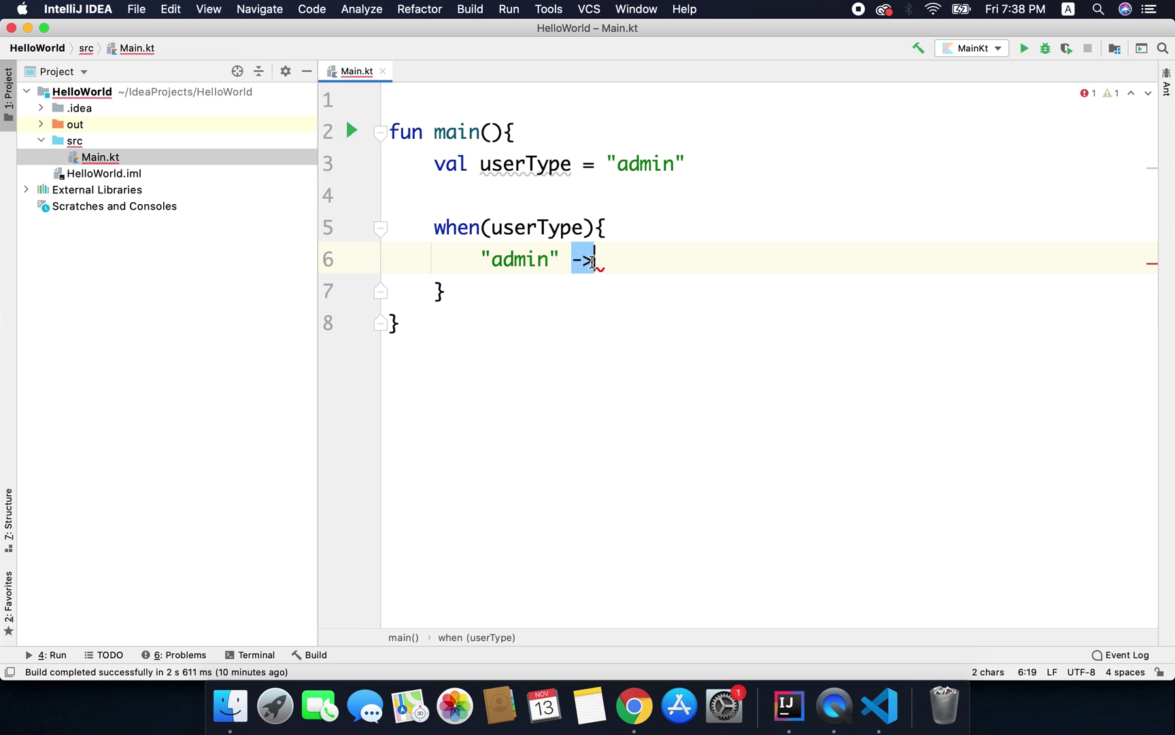
click(593, 262)
text({)
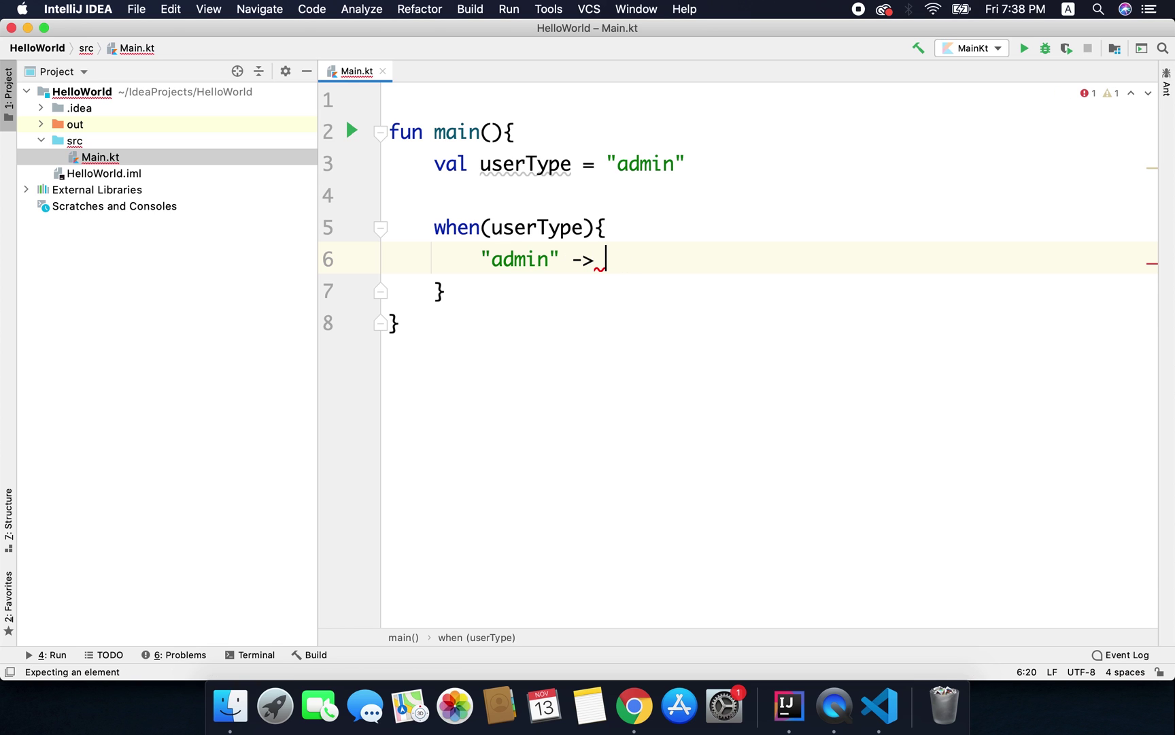
key(Return)
key(Down)
key(End)
key(Return)
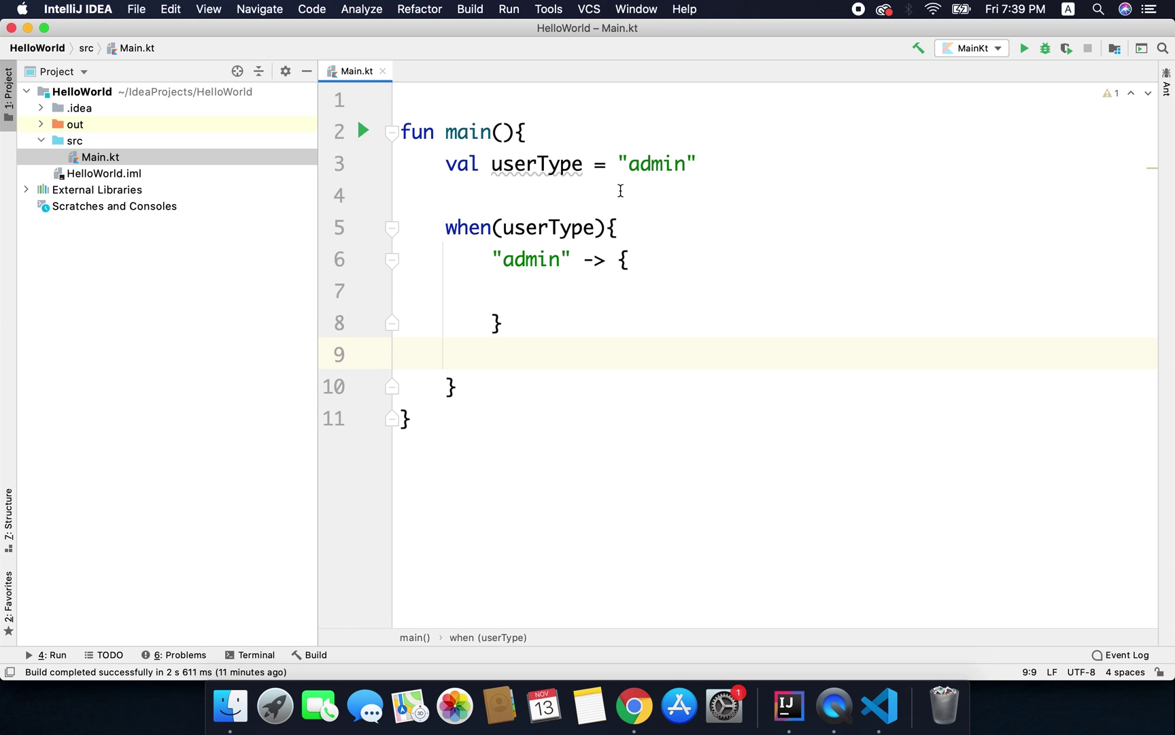
double_click(523, 257)
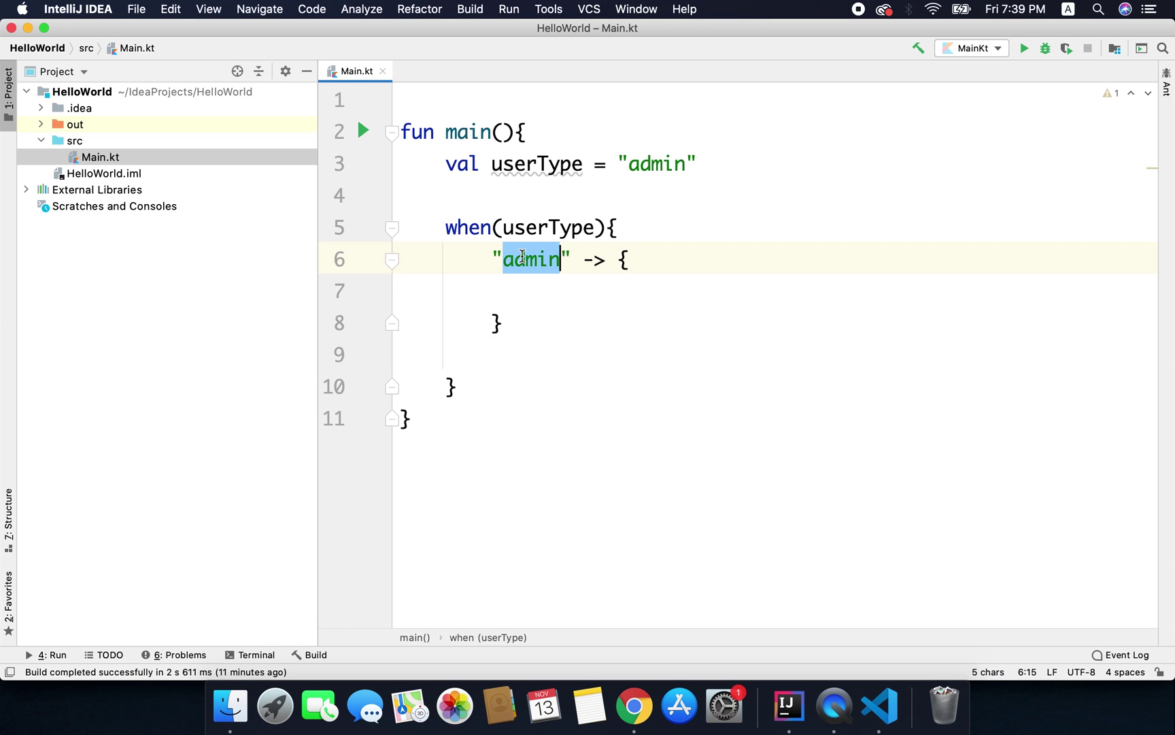
click(620, 259)
drag(621, 259, 631, 321)
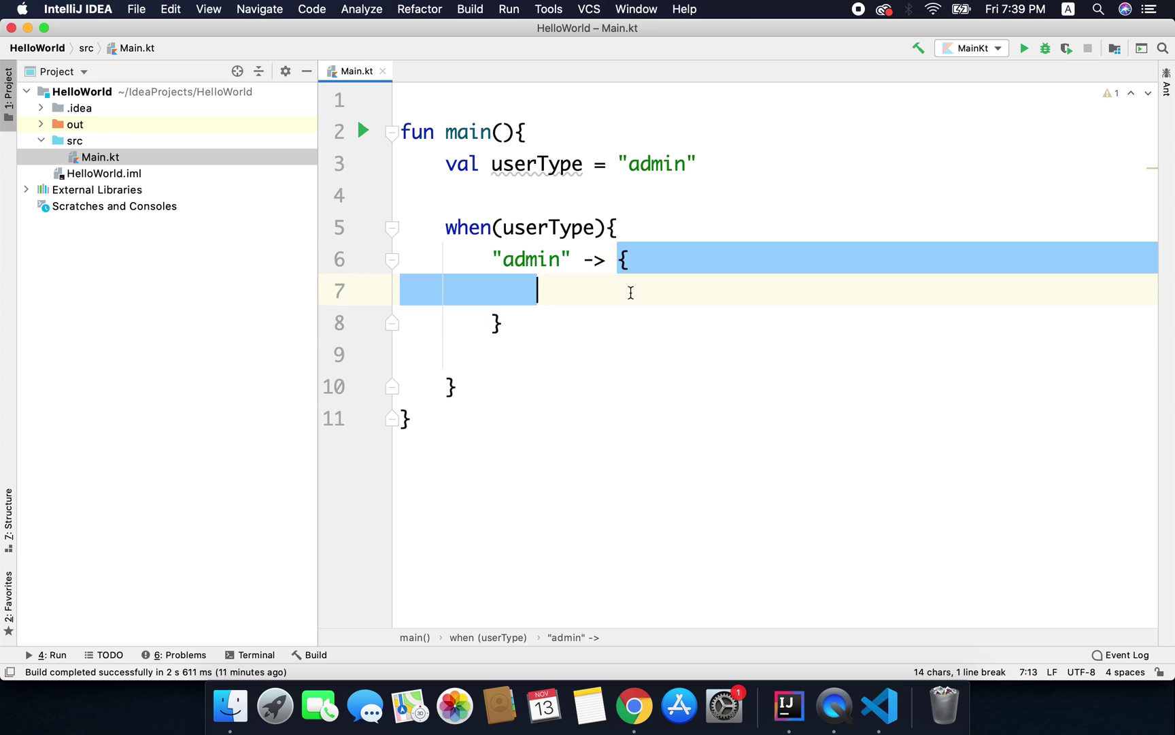
click(554, 305)
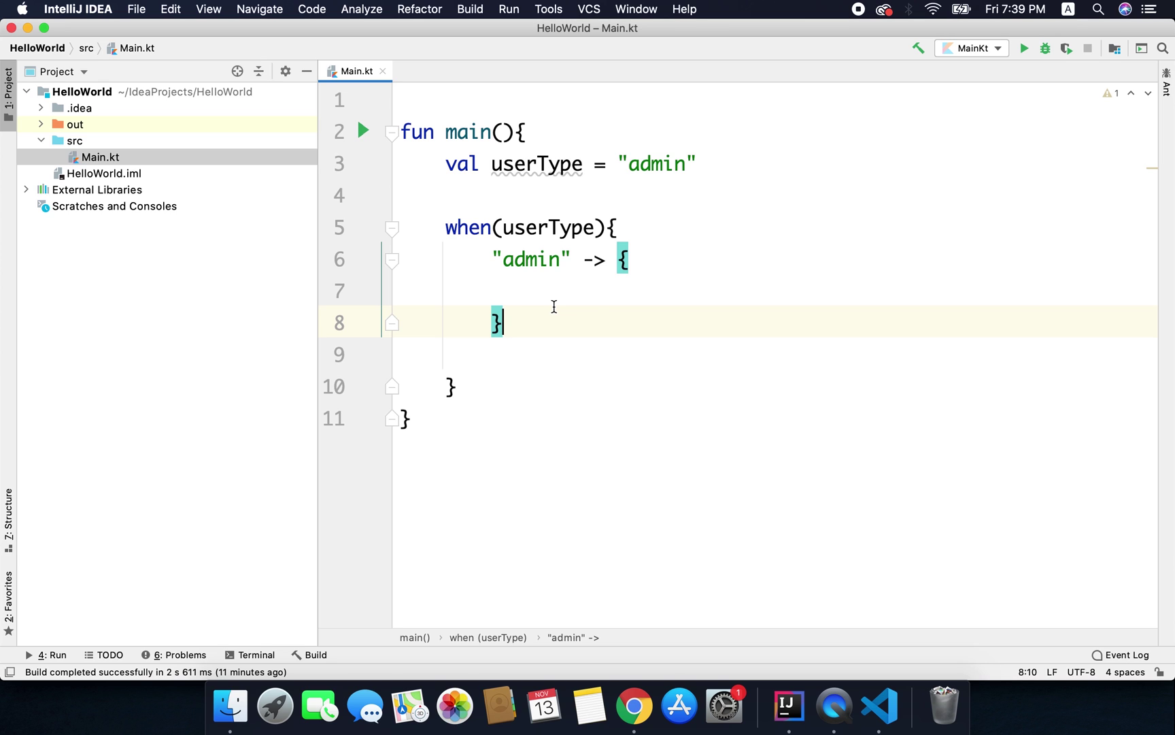
click(621, 260)
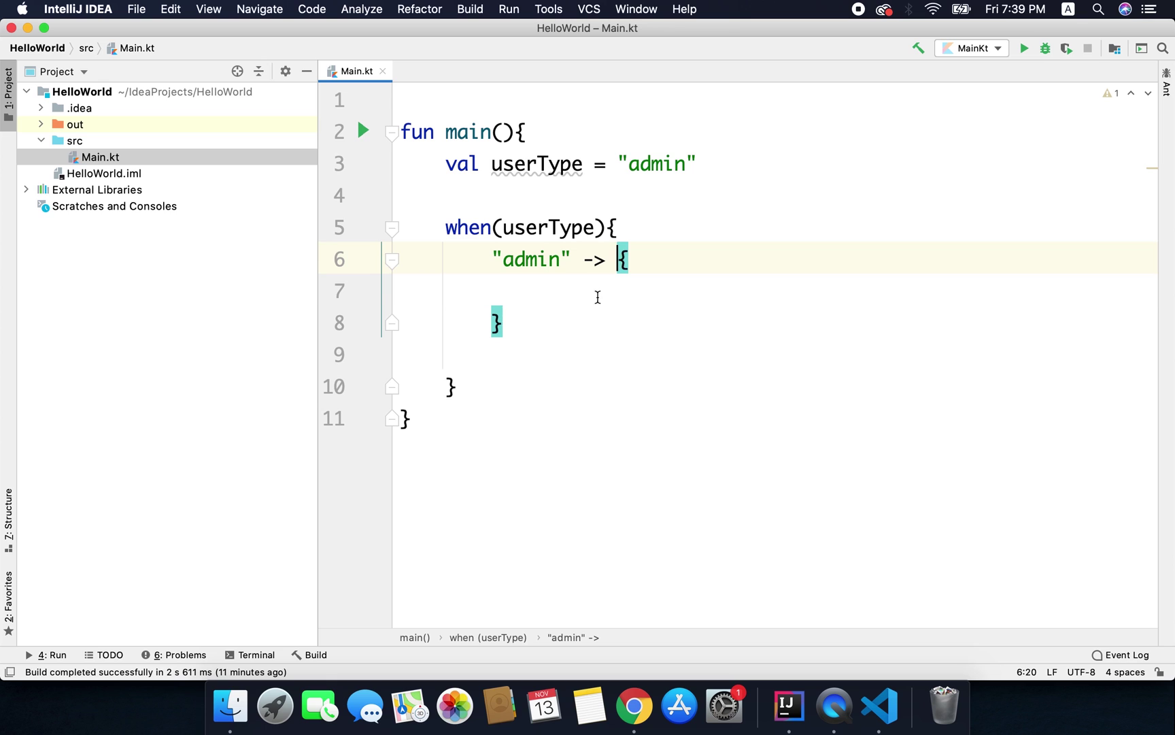
click(566, 299)
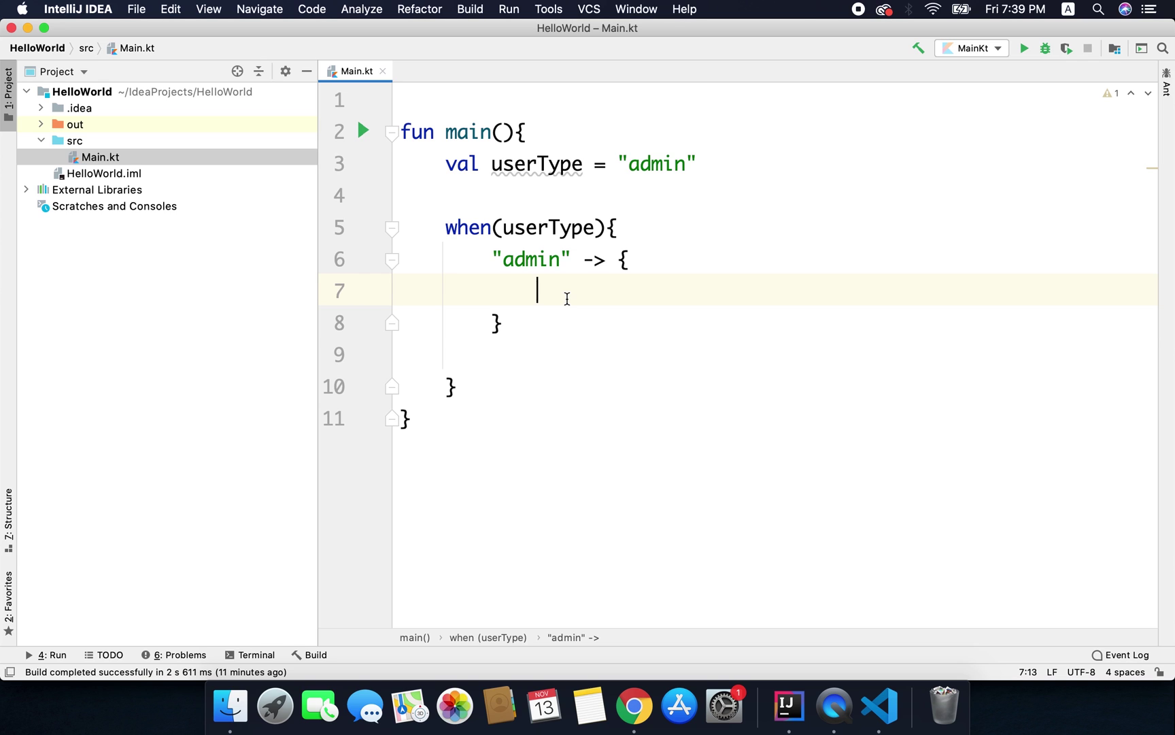
Add an "editor" -> branch with an empty block after the admin branch.
key(Down)
key(End)
key(Return)
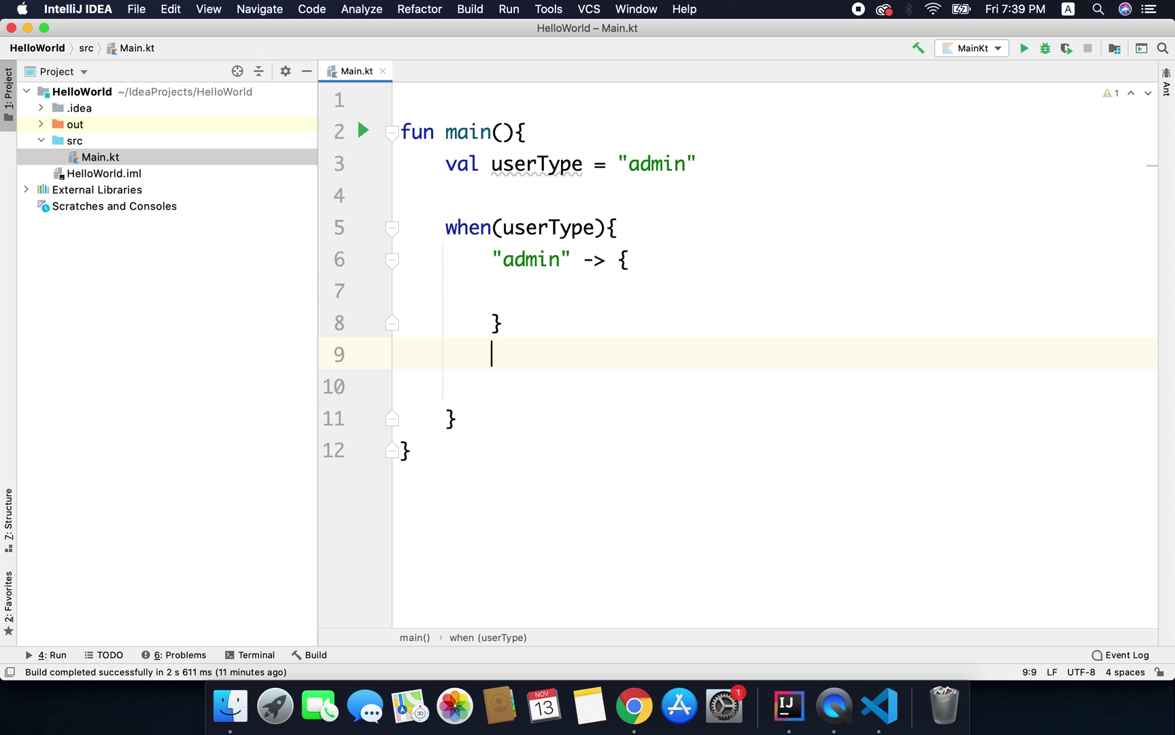
text(")
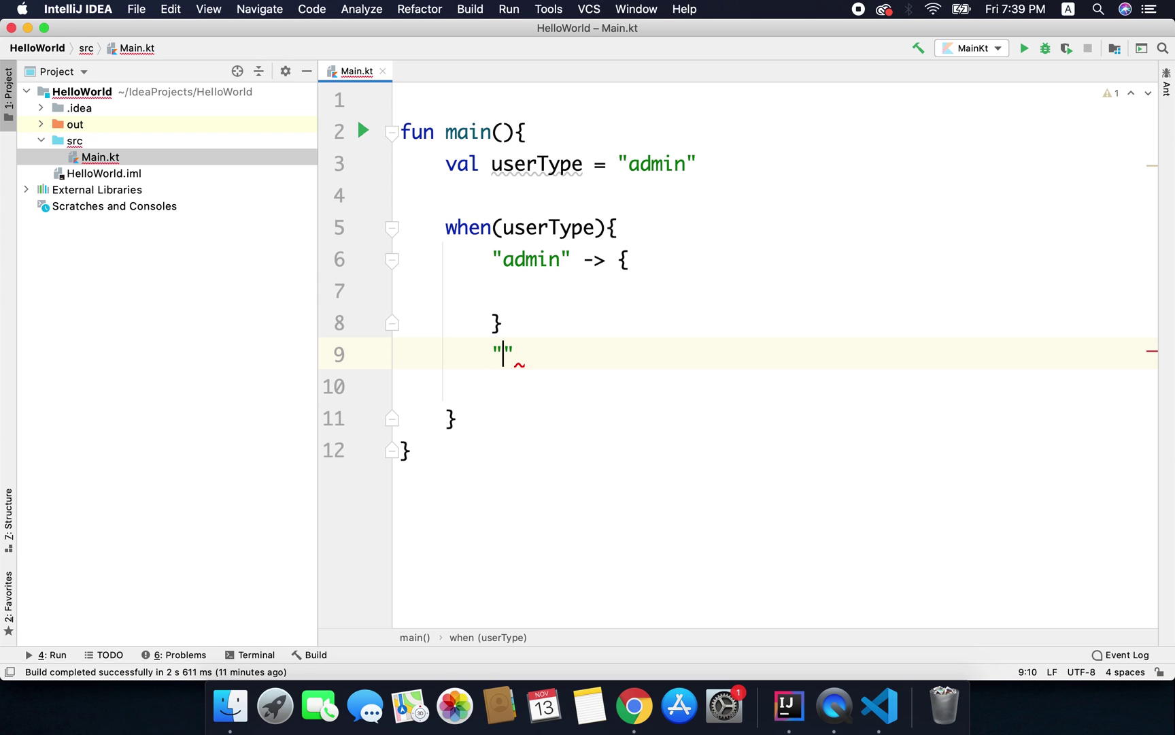
text(editor)
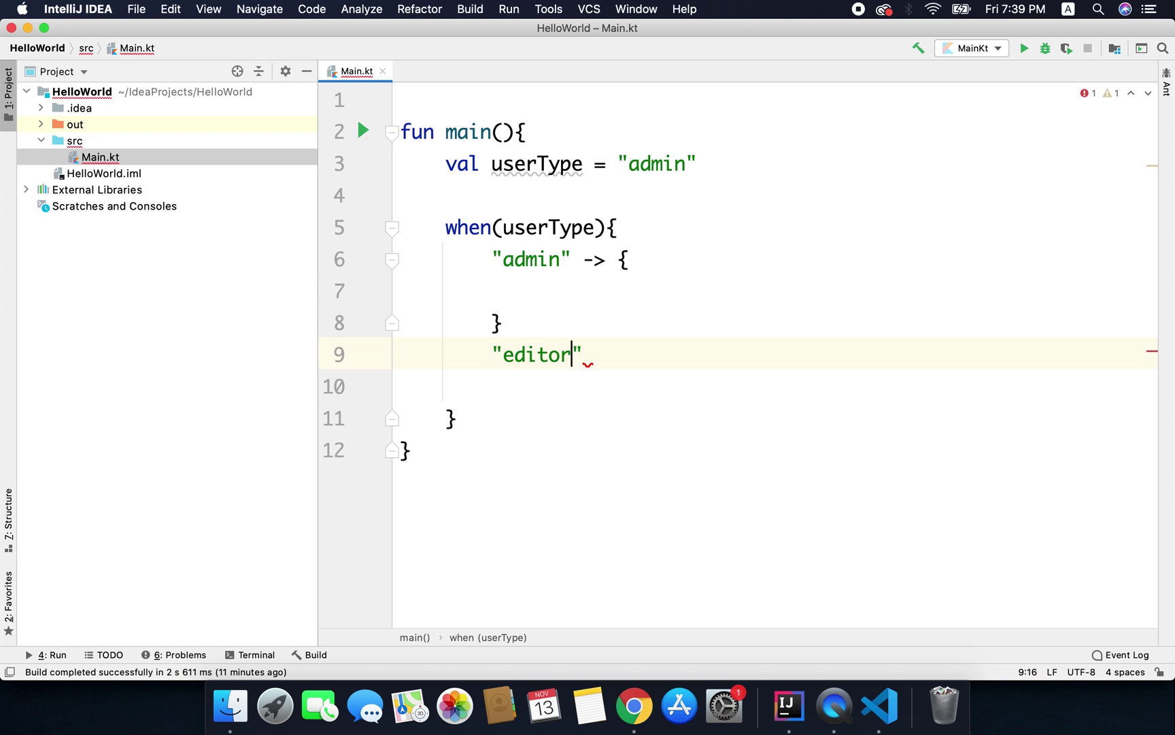
key(Right)
text(-> )
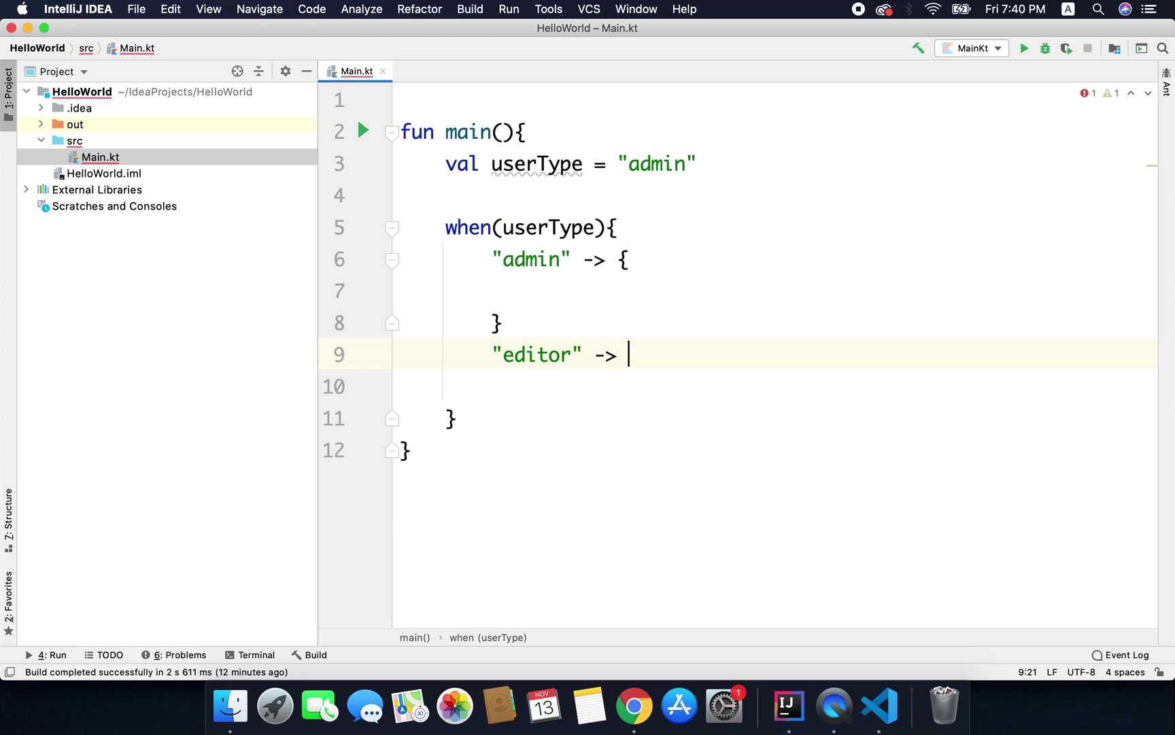
text({)
key(Return)
Add an "author" -> branch with an empty block below the editor branch.
key(Down)
key(End)
key(Return)
text(")
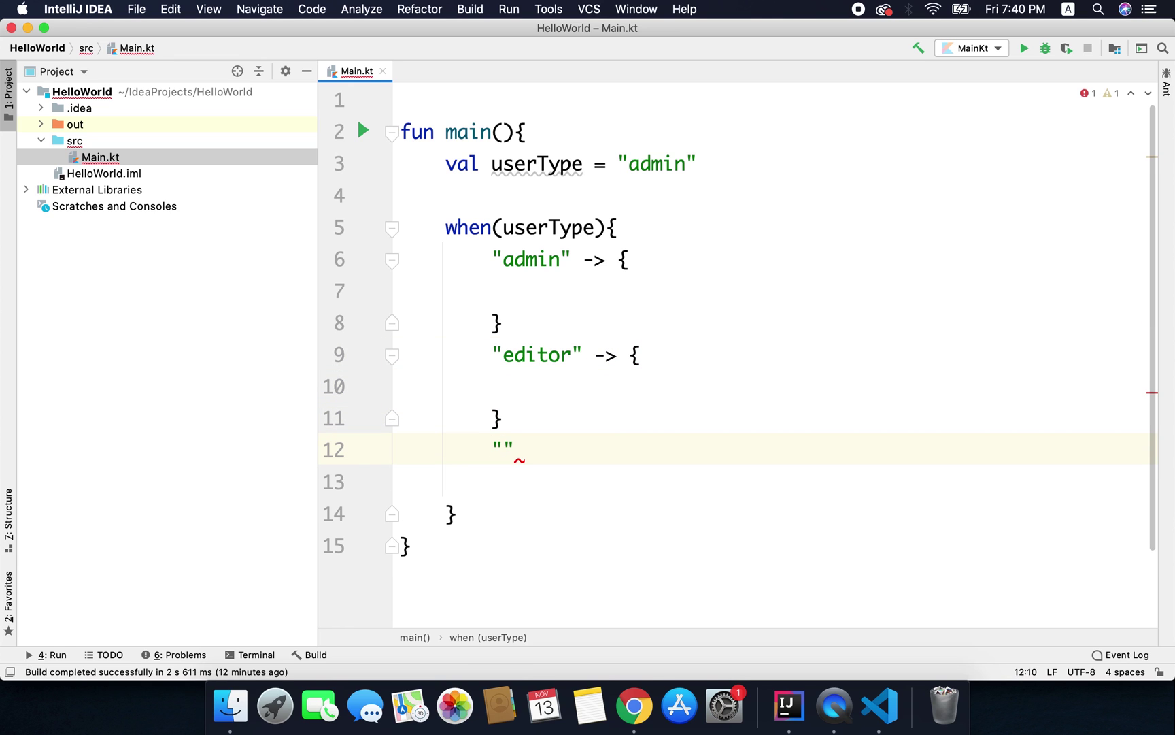
text(author)
key(Right)
text(-)
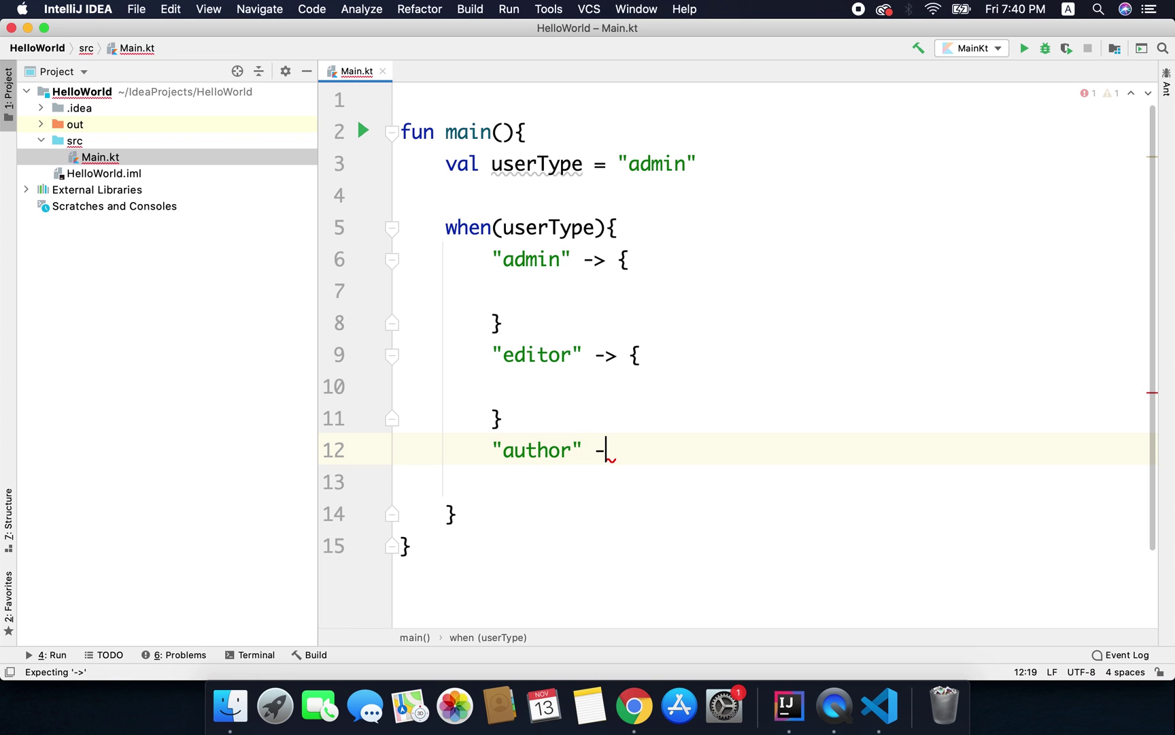
text(> {)
key(Return)
key(Down)
key(End)
key(Return)
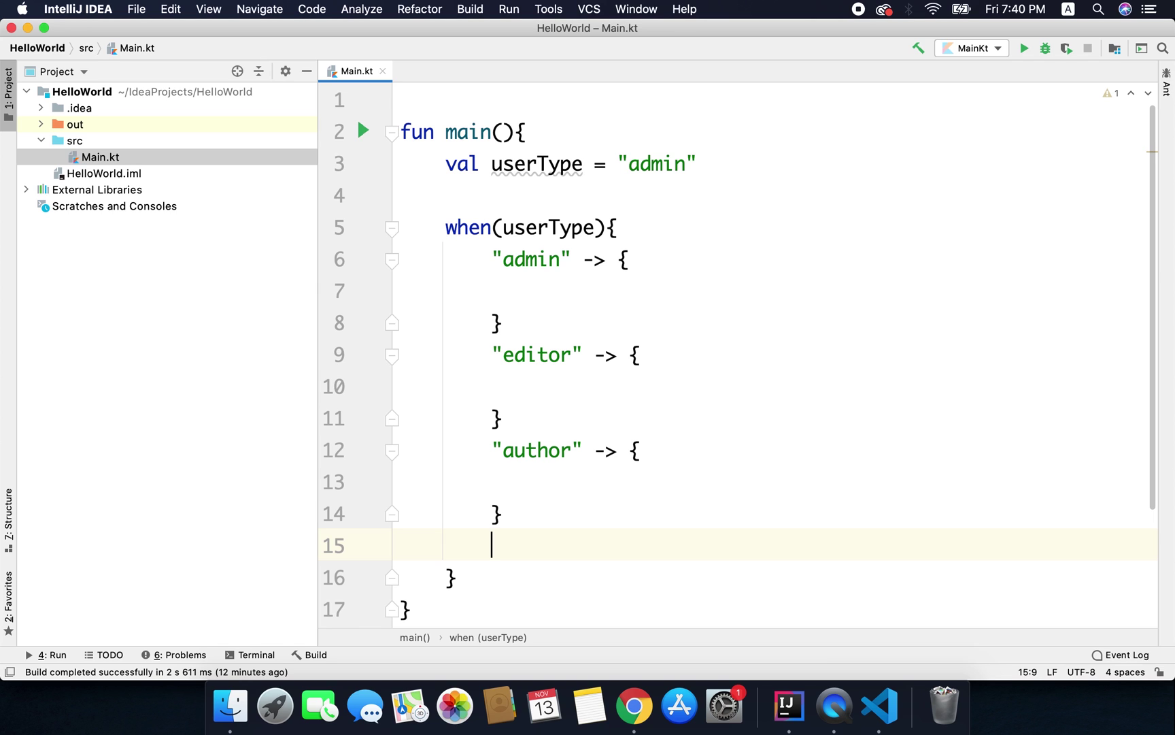
scroll(734, 368, down, 2)
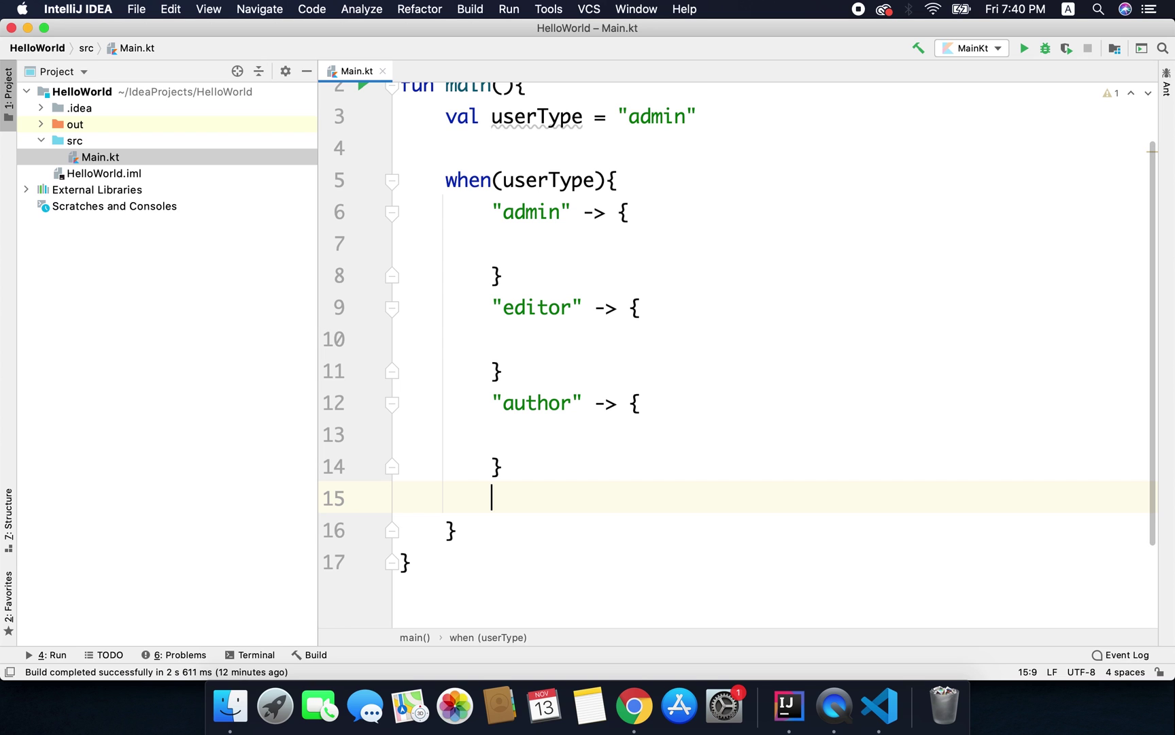
text(else -> {)
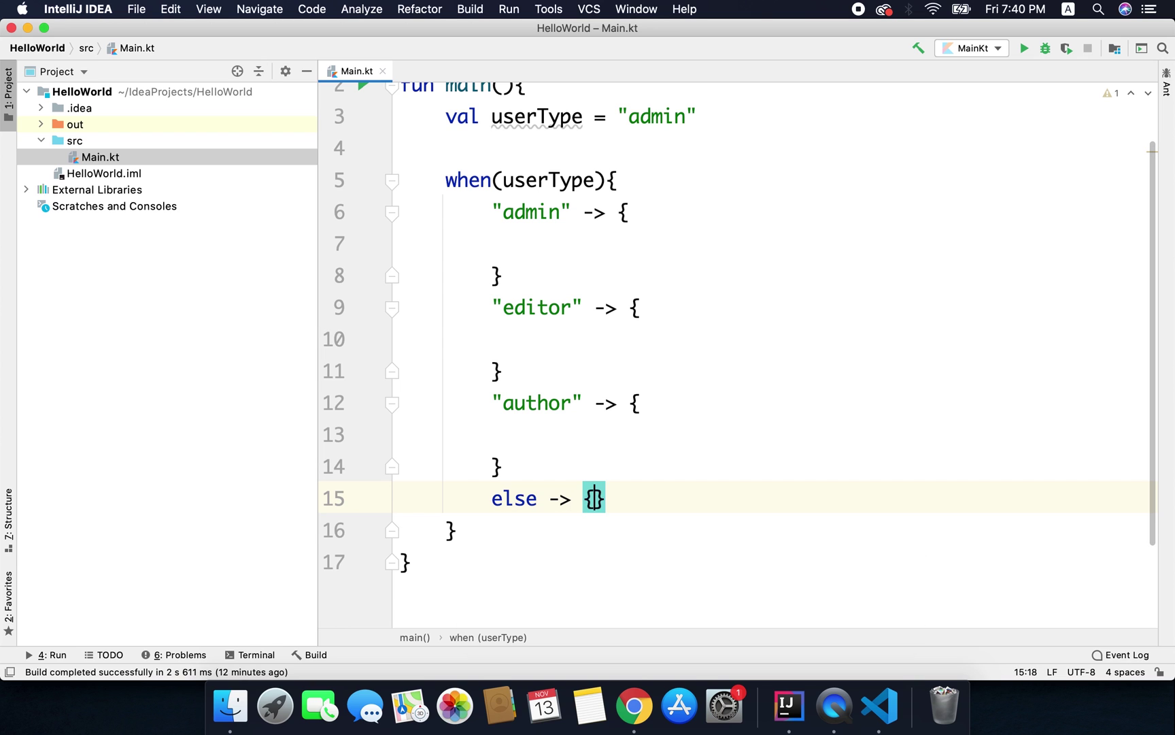
Add an else -> branch with an empty braced body after the author branch.
key(Return)
scroll(617, 320, up, 1)
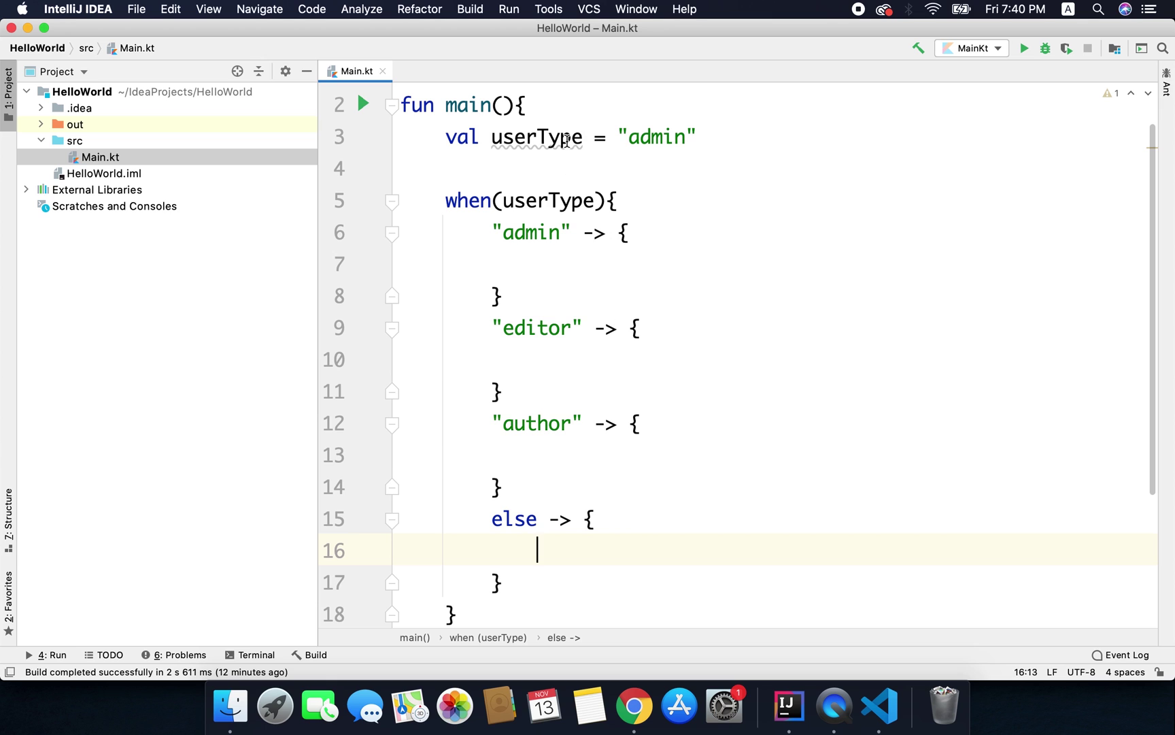
click(525, 231)
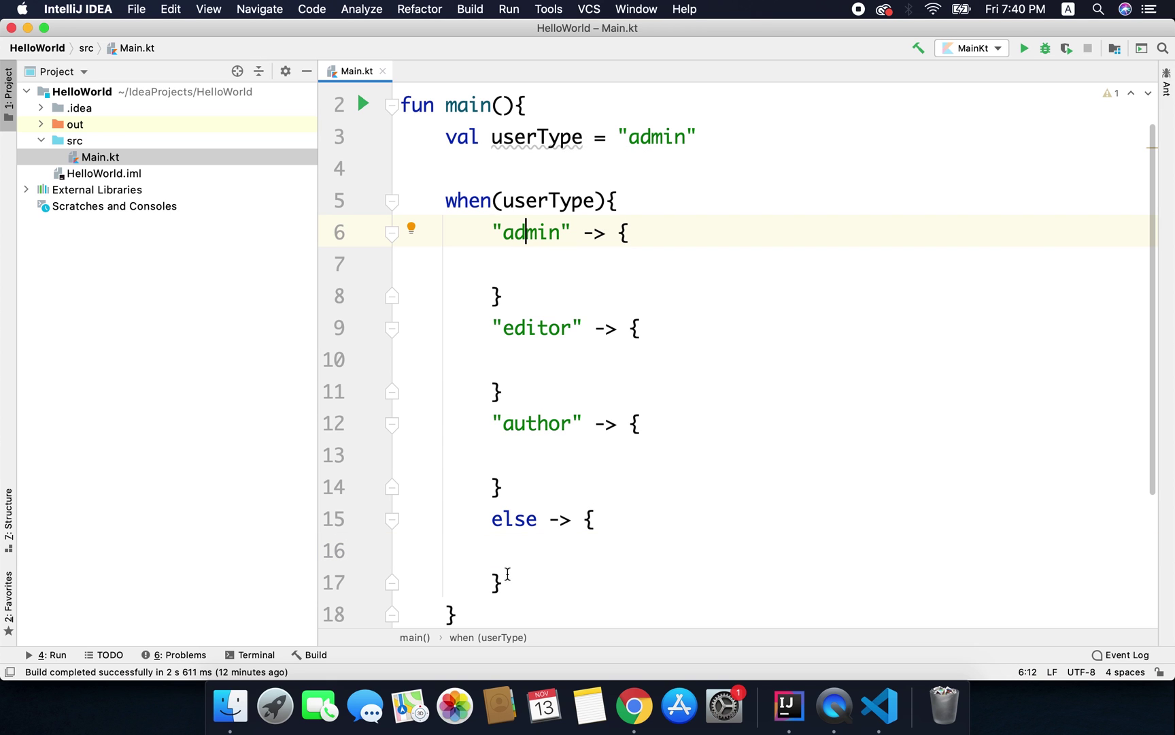
click(502, 581)
key(shift+Up)
key(shift+Up)
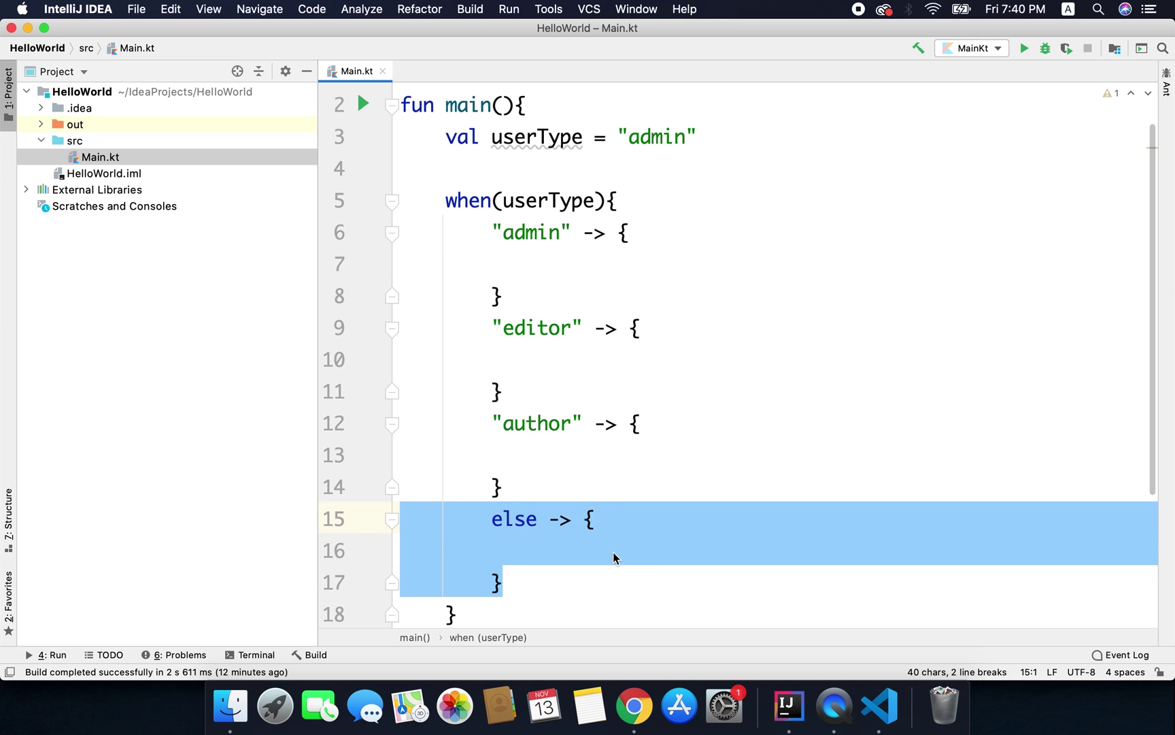
Write println("Hey you are admin") in the admin branch, correcting the 'prinlnt' typo.
click(615, 551)
click(545, 270)
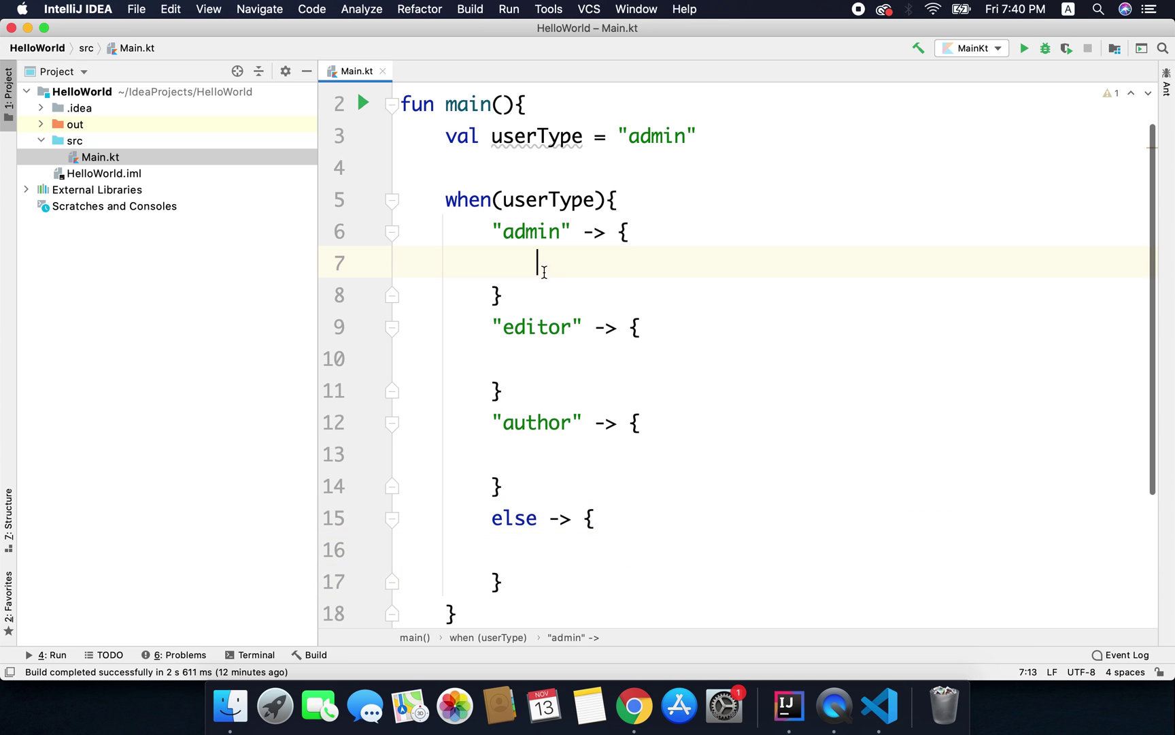
text(prinlnt)
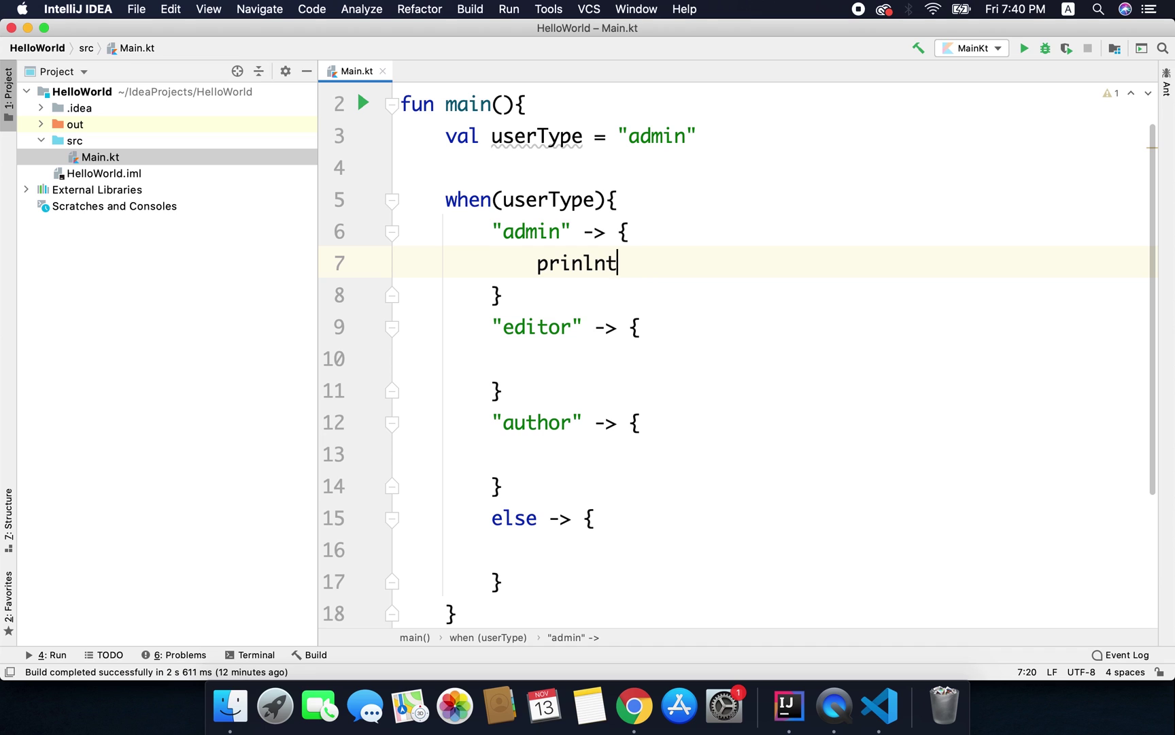
text(("Hey )
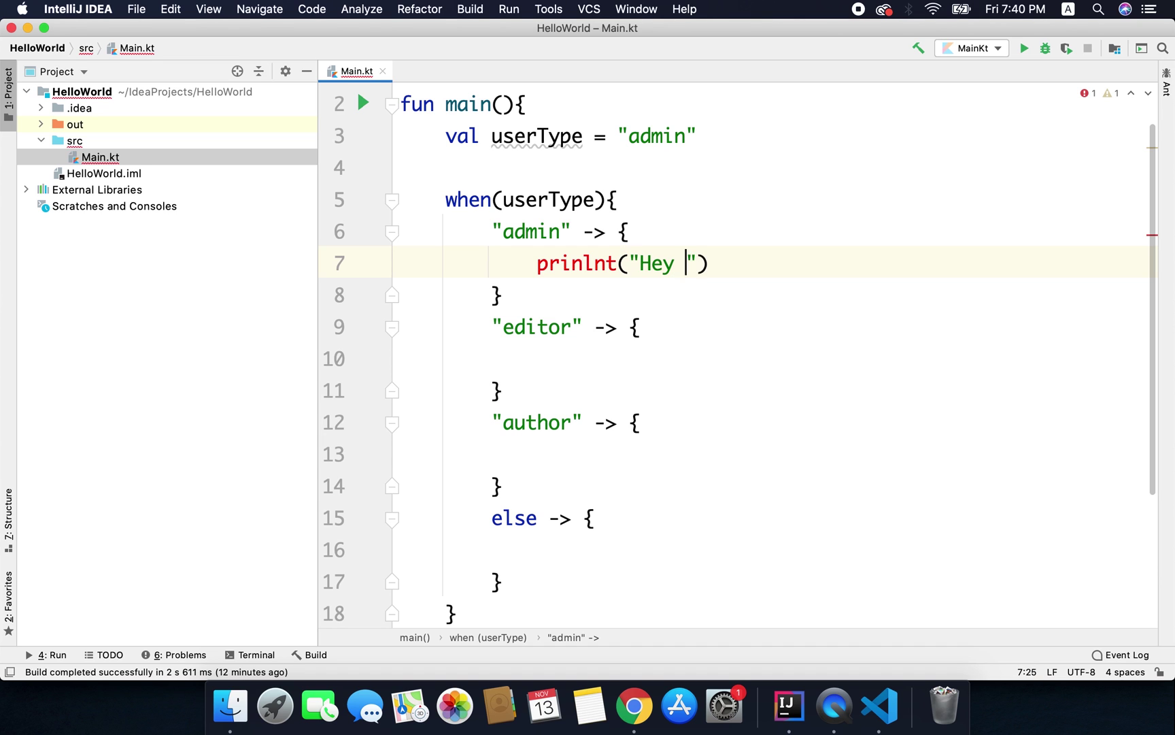
text(you are admin)
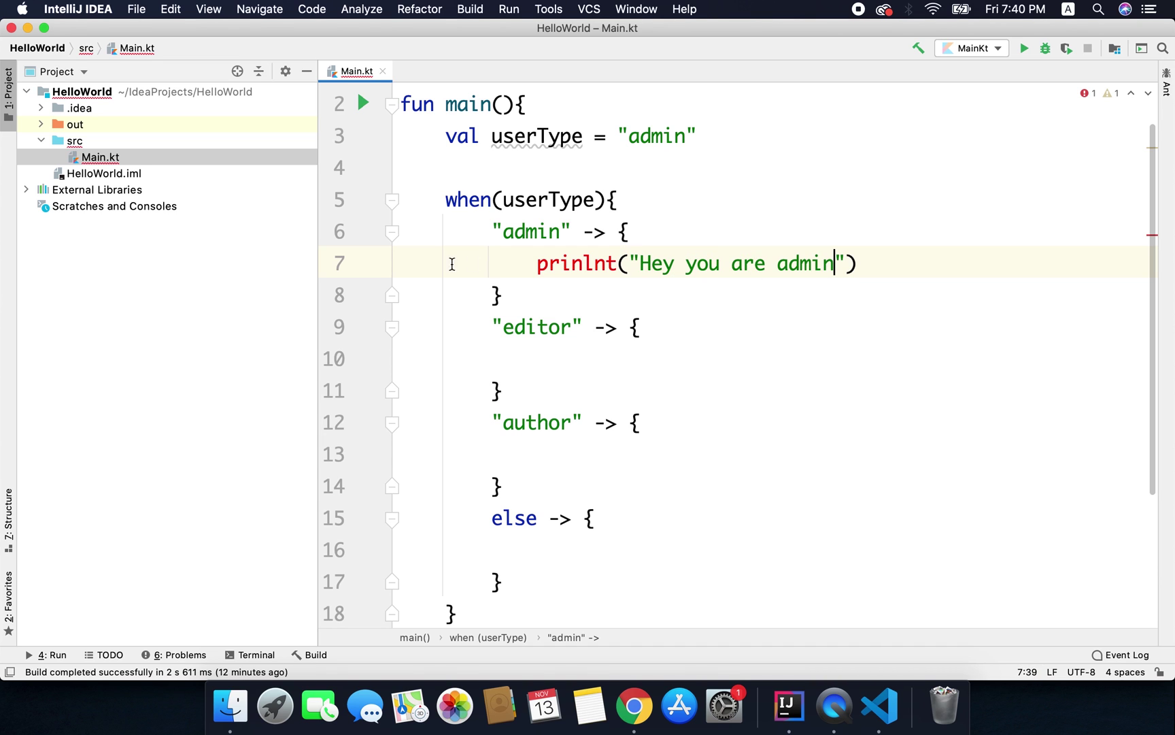
click(612, 266)
key(BackSpace)
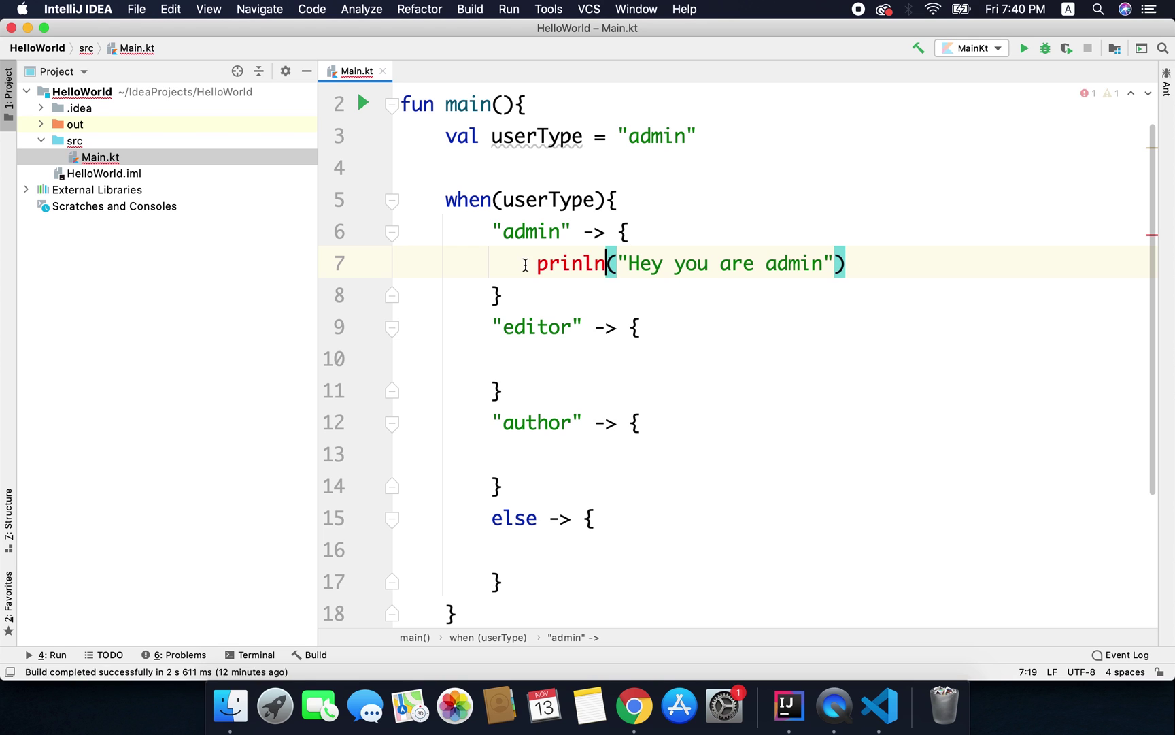
key(Left)
key(Left)
text(t)
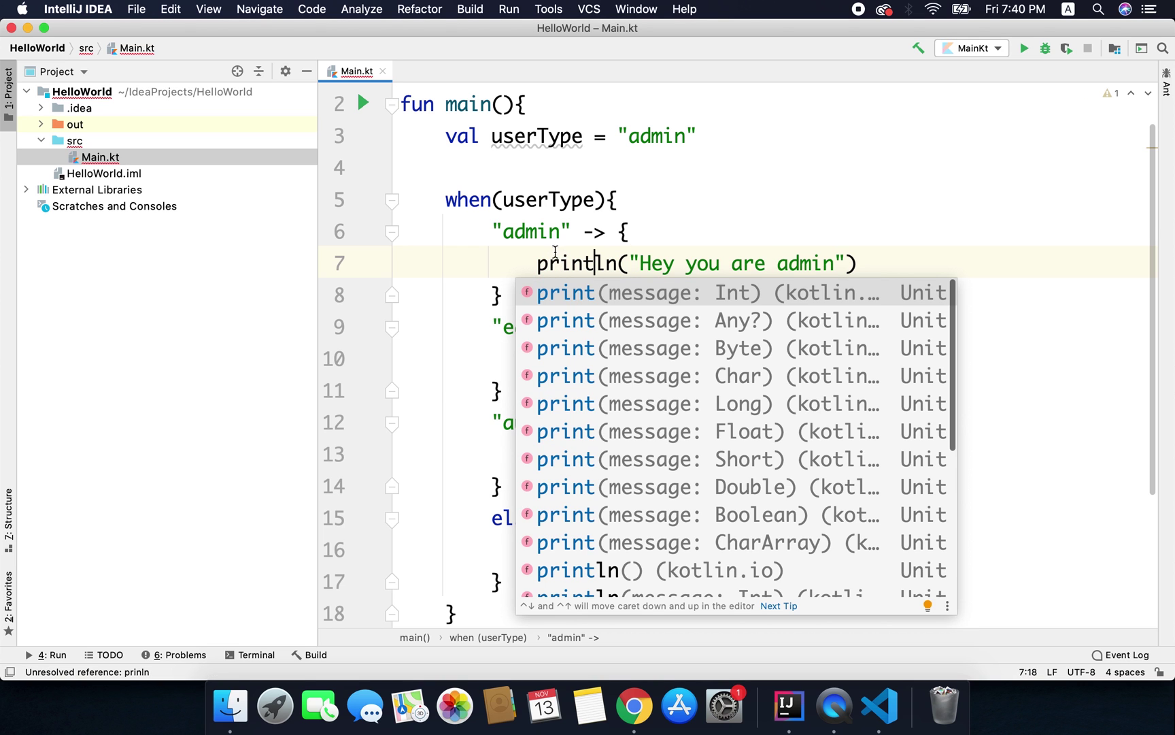
click(536, 264)
Paste copies of the admin println into the editor and author branches, undoing a duplicate.
drag(536, 264, 881, 280)
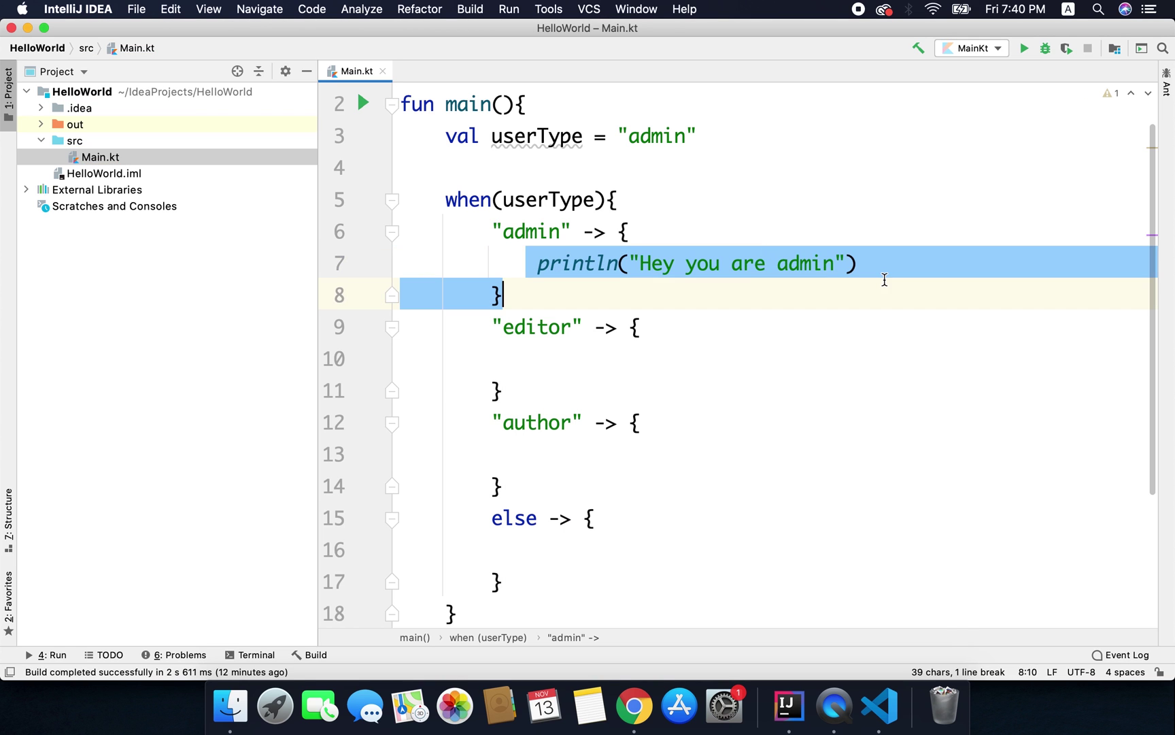
click(552, 327)
drag(536, 264, 859, 264)
key(super+c)
click(642, 327)
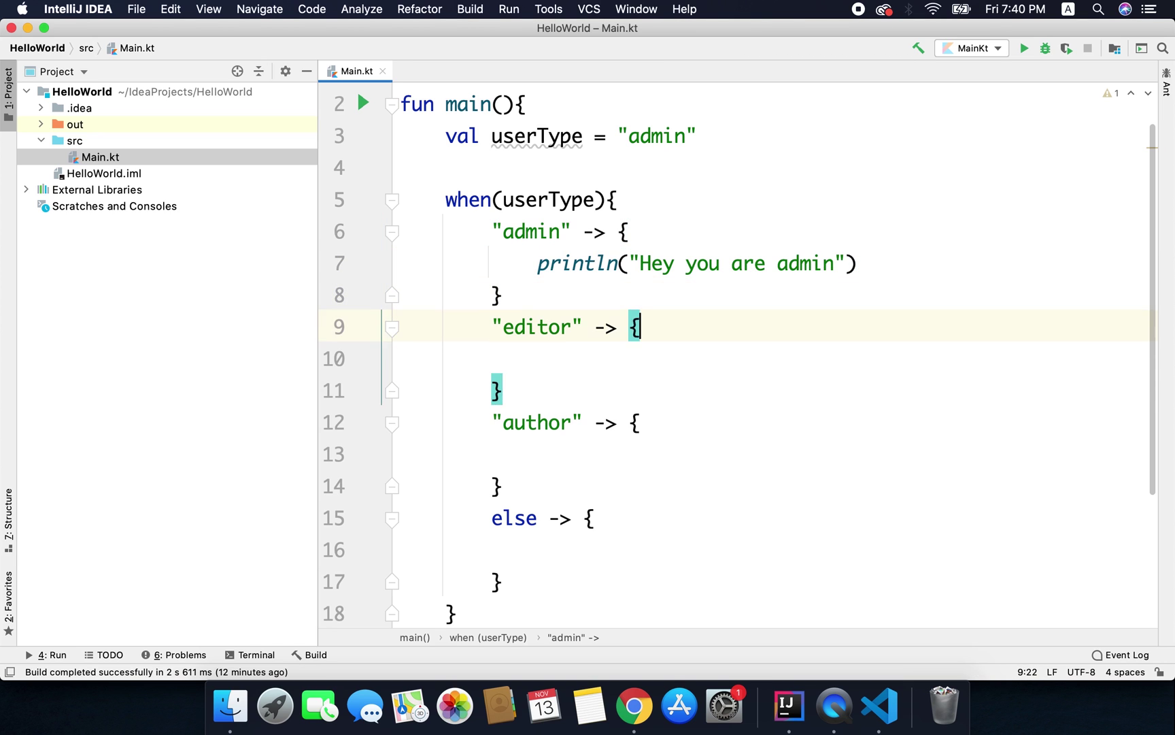
key(Return)
key(super+v)
click(590, 452)
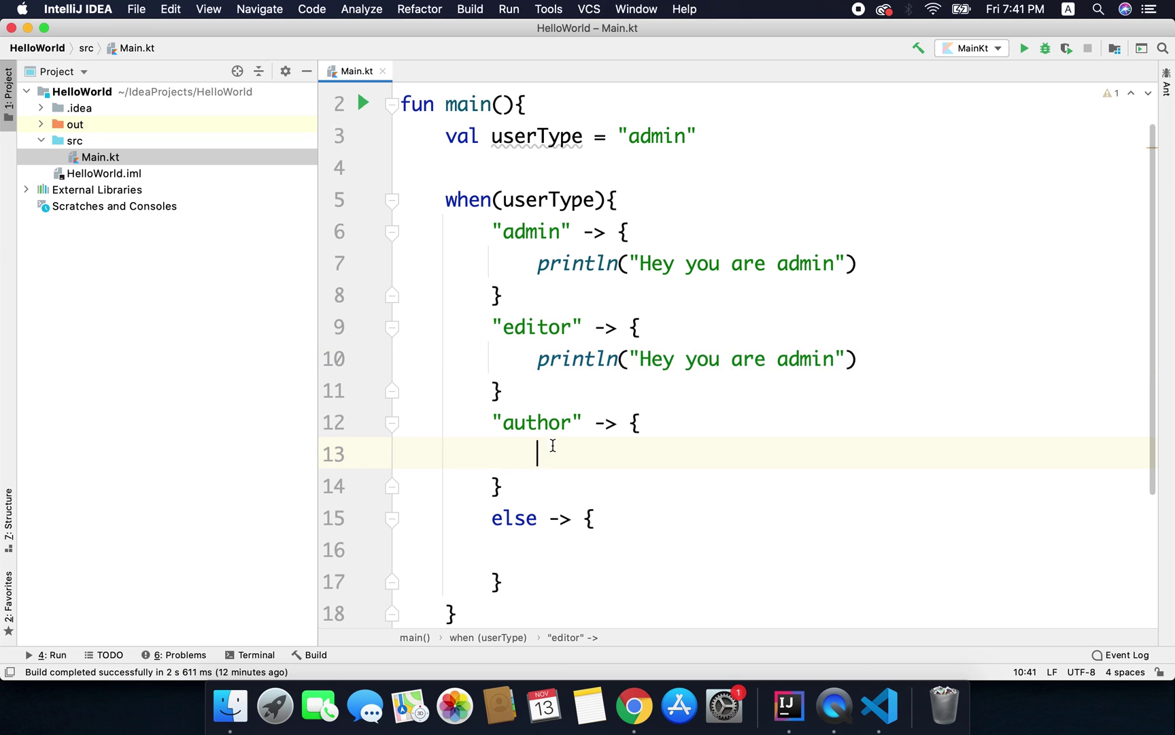
key(super+v)
key(super+v)
key(super+z)
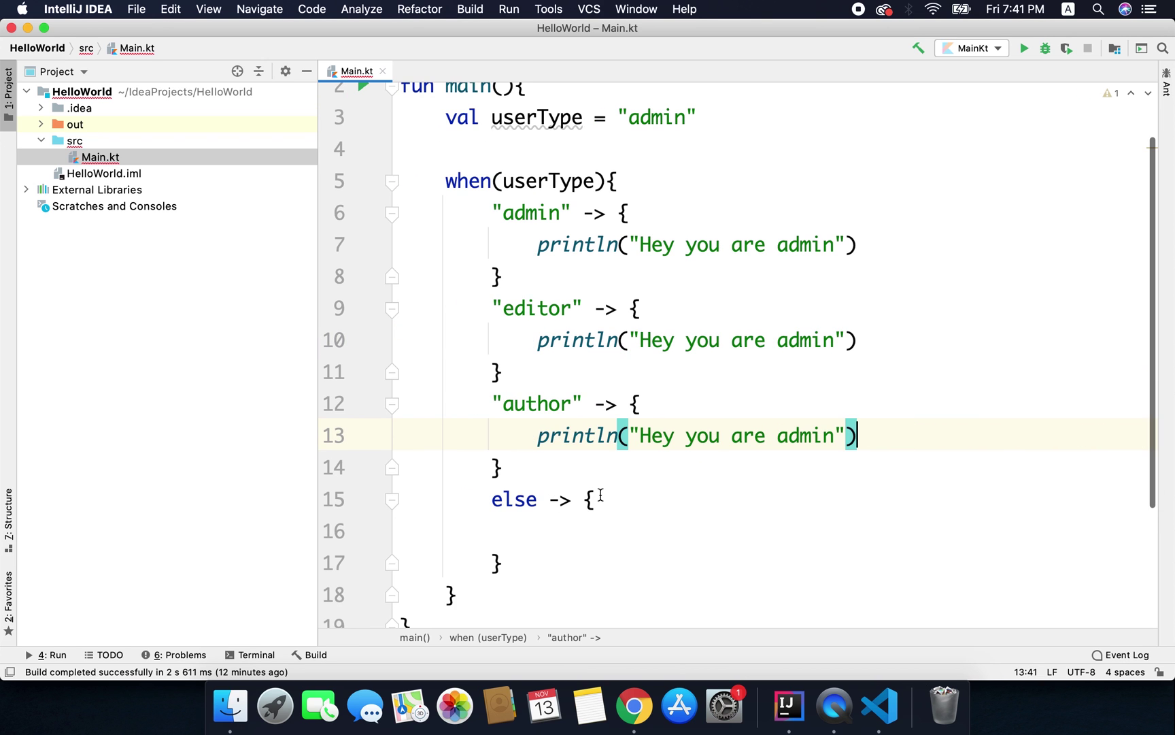
scroll(597, 493, down, 1)
Paste the println into else; change messages to subscriber, author and editor.
click(545, 502)
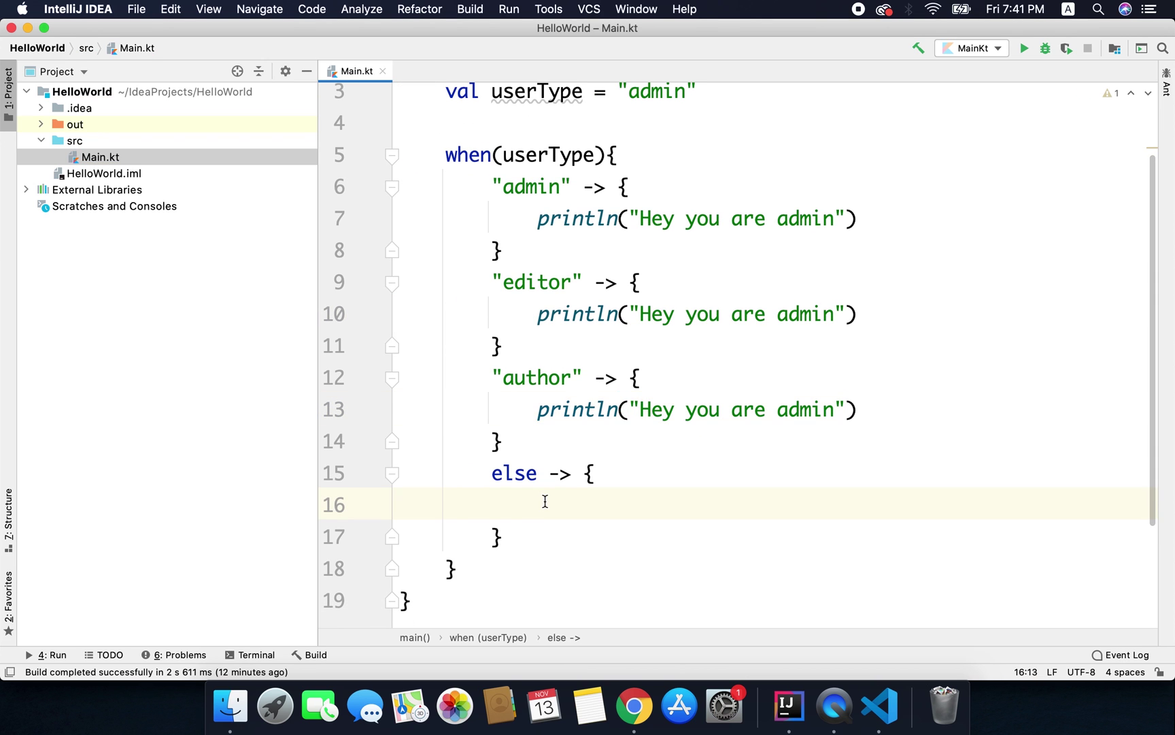
key(super+v)
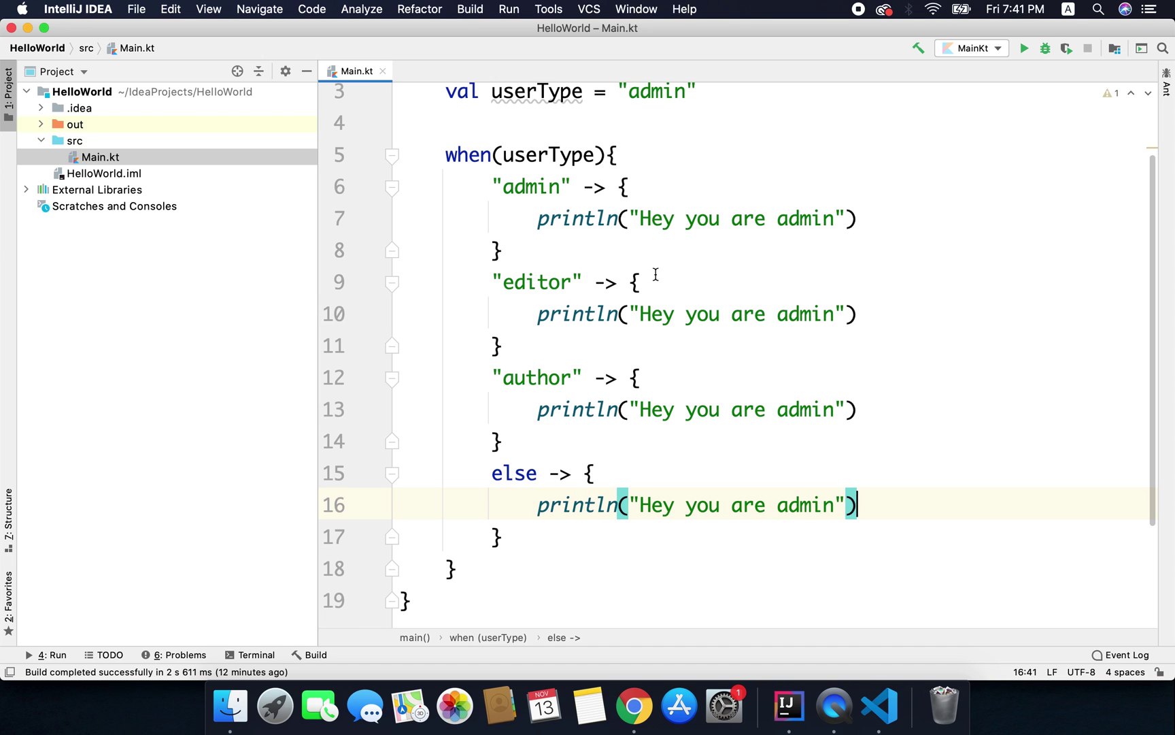
double_click(809, 503)
text(subscribe)
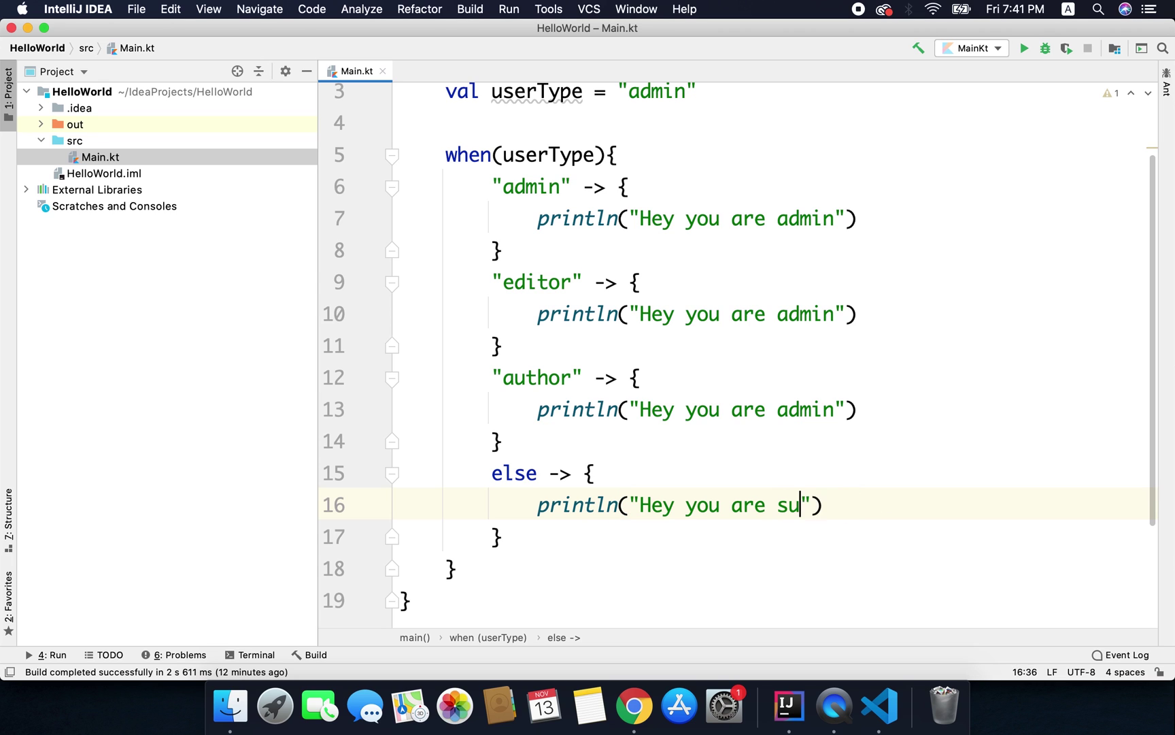
text(r)
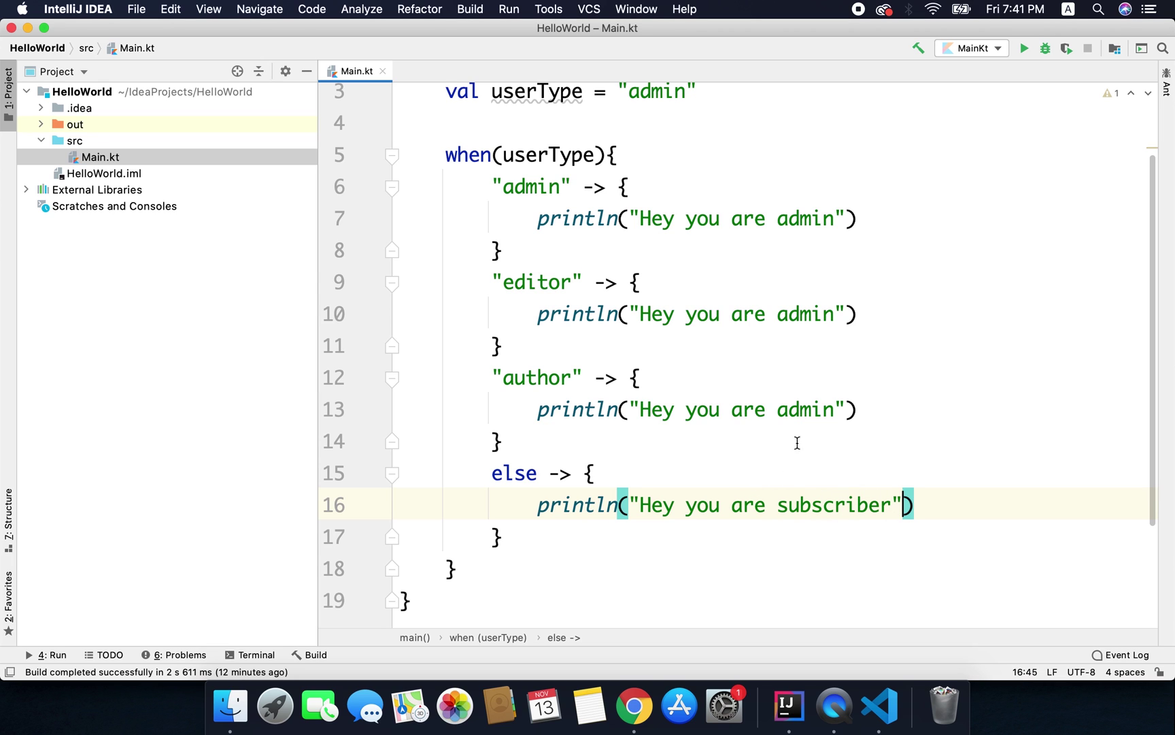
double_click(807, 409)
text(author)
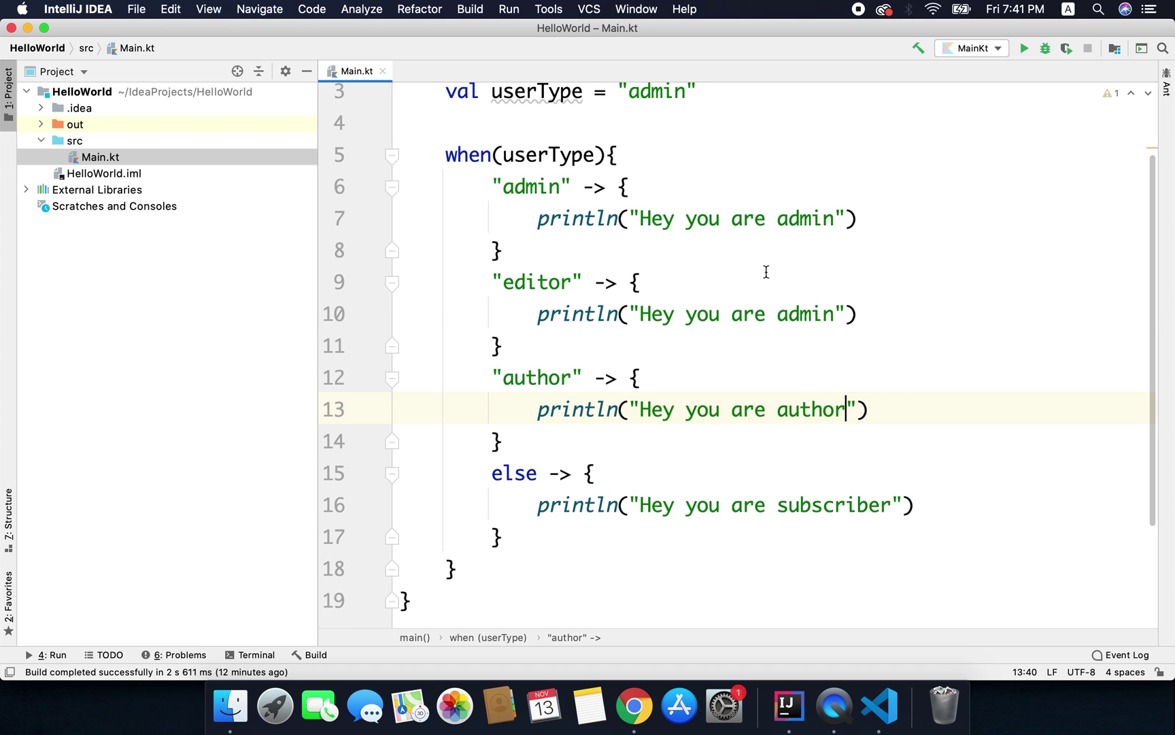
double_click(804, 314)
text(editor)
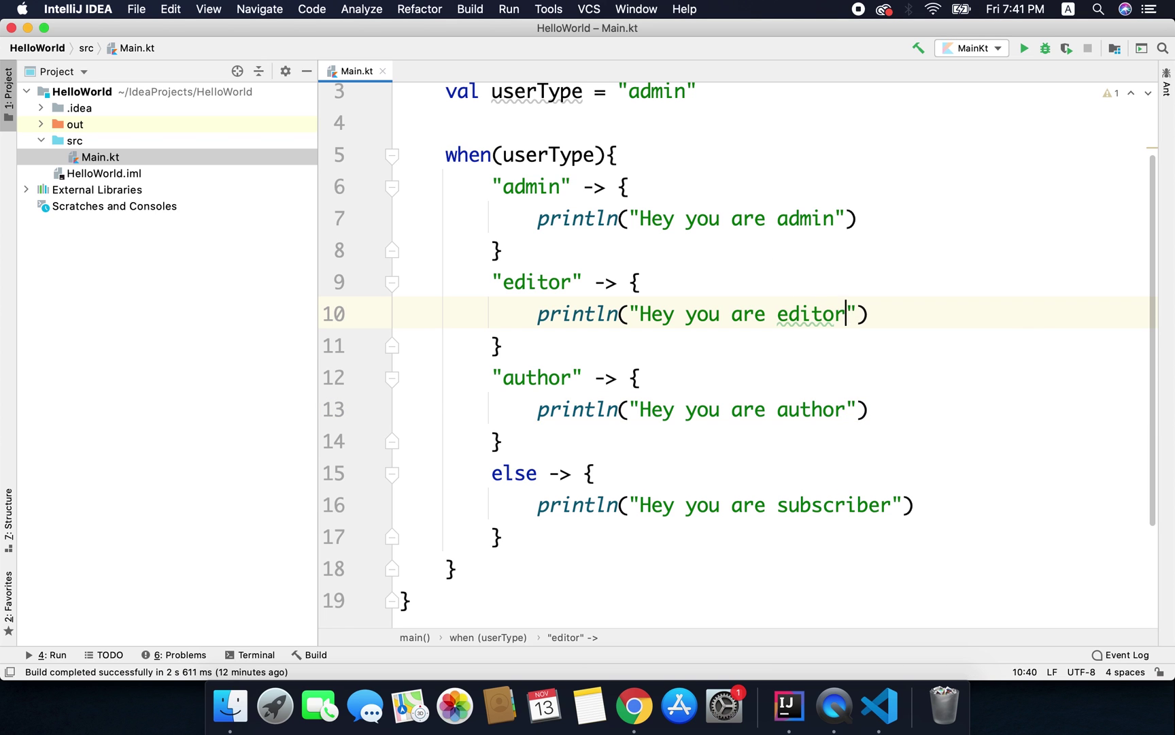
key(Right)
key(Right)
scroll(946, 374, up, 2)
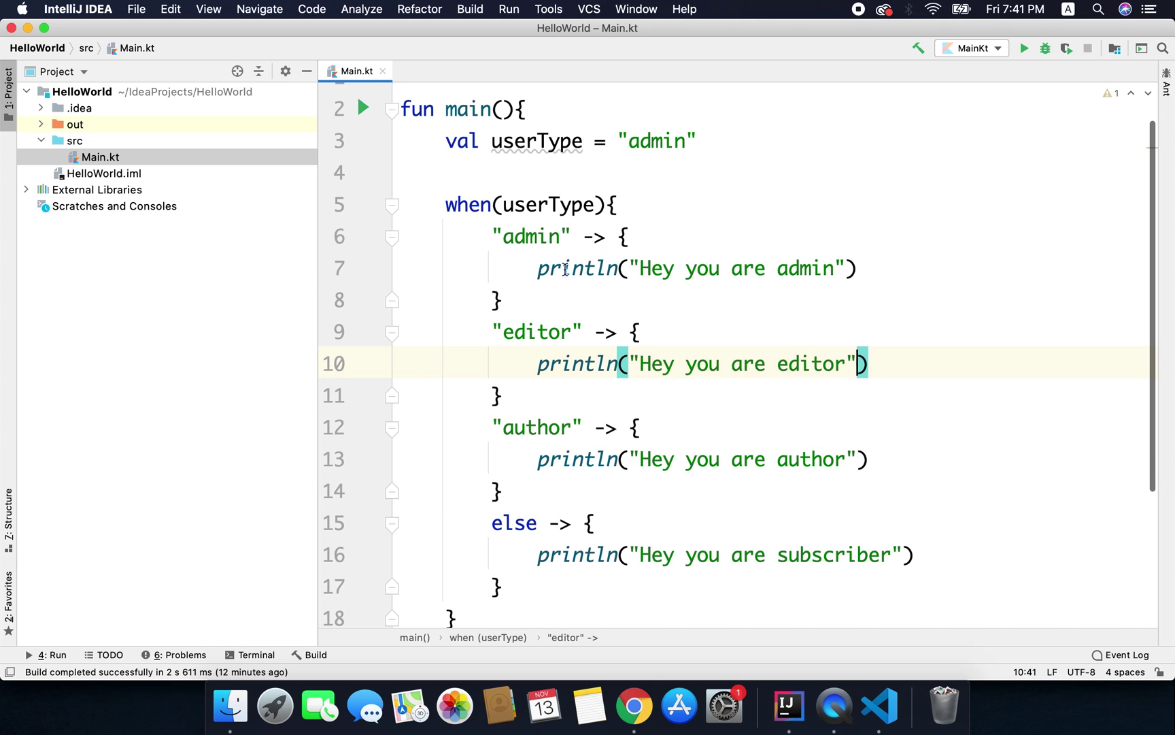
Highlight the "admin" case label and its println statement to review them.
drag(492, 237, 630, 237)
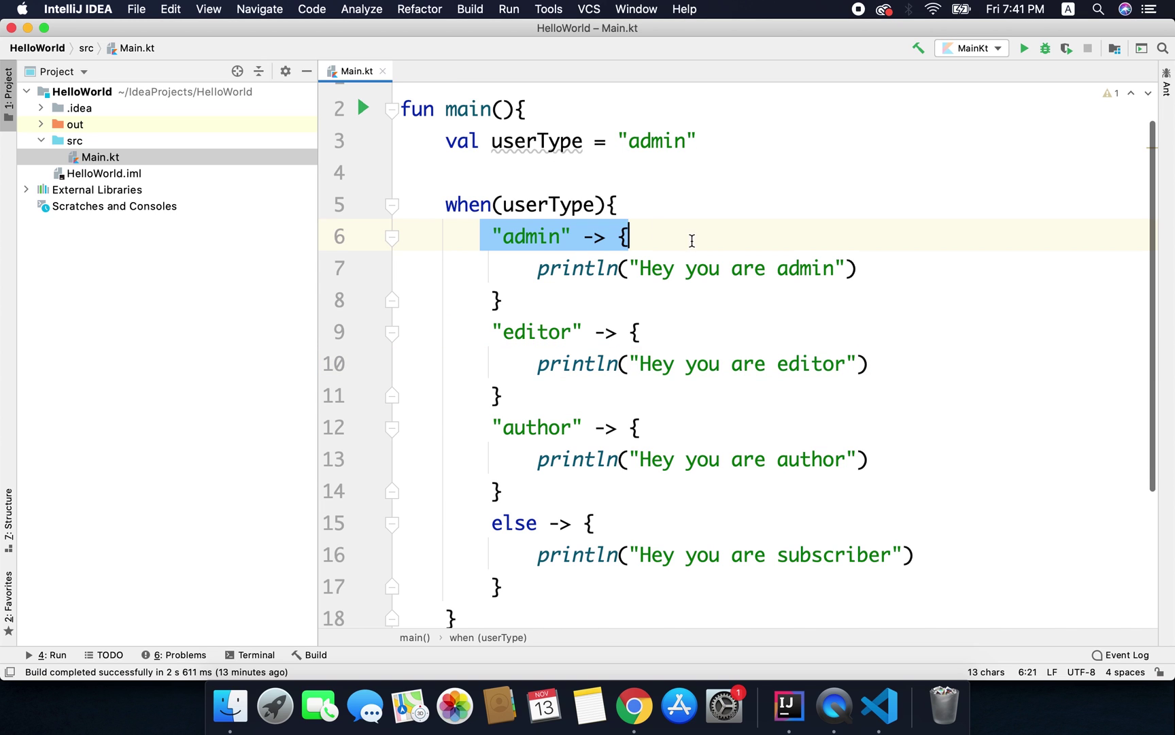
click(503, 301)
drag(531, 268, 856, 268)
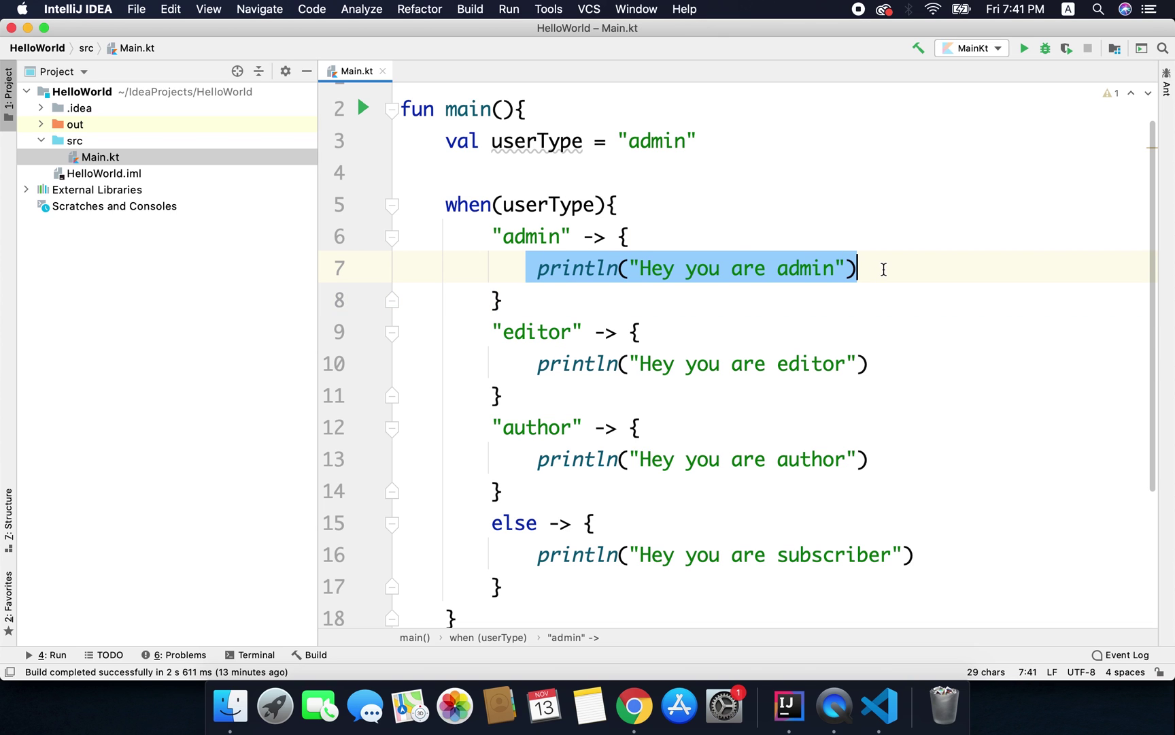
click(826, 303)
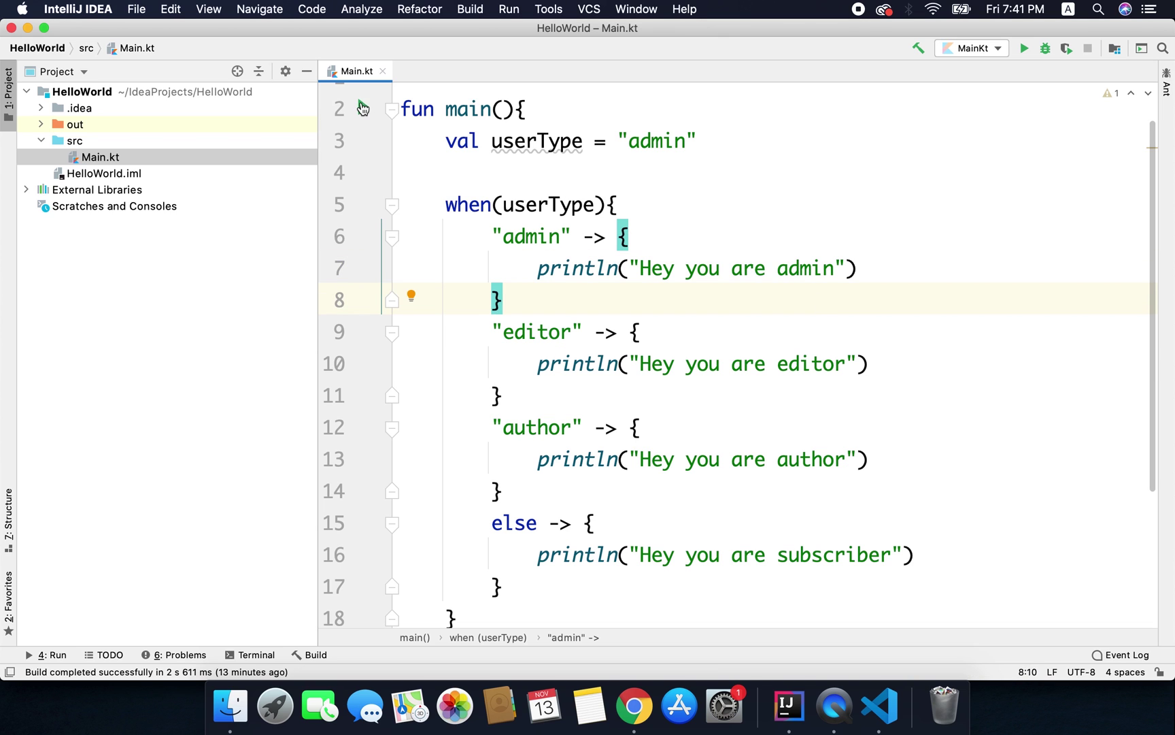
Run 'MainKt' from the gutter arrow and check the "Hey you are admin" output.
click(364, 109)
click(413, 110)
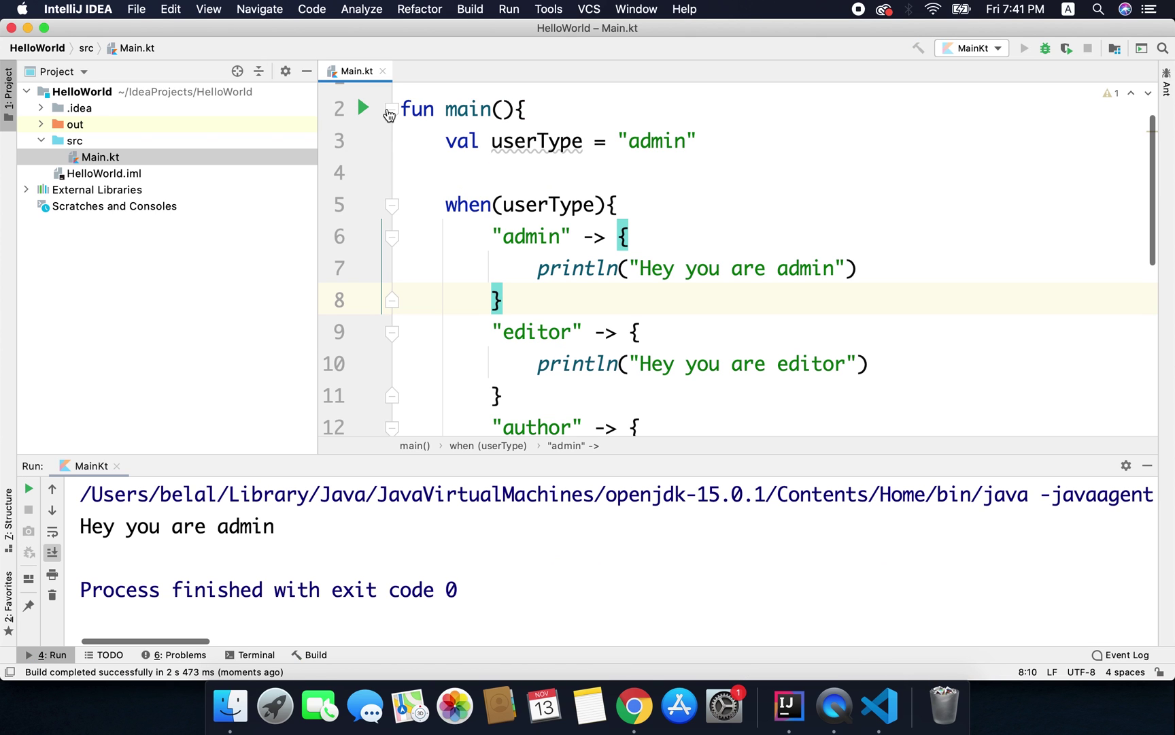
click(289, 527)
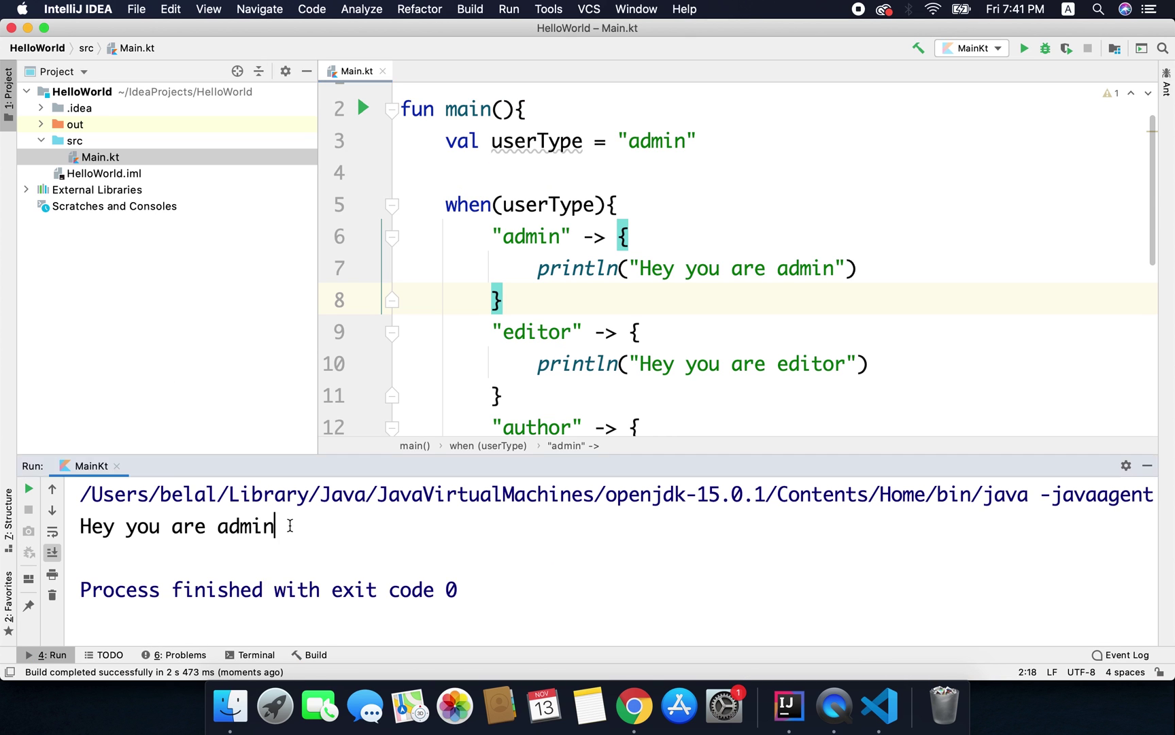
drag(276, 527, 79, 526)
scroll(720, 184, down, 1)
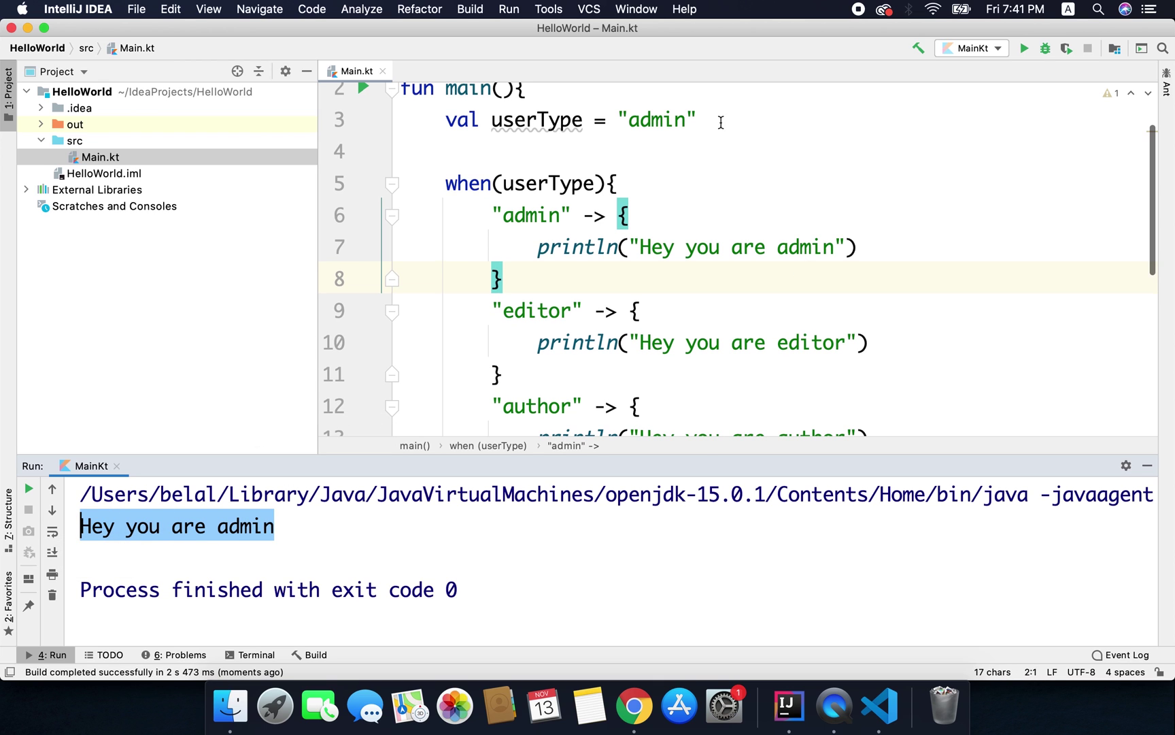
Change userType from "admin" to an empty string and rerun 'MainKt'.
double_click(668, 121)
key(BackSpace)
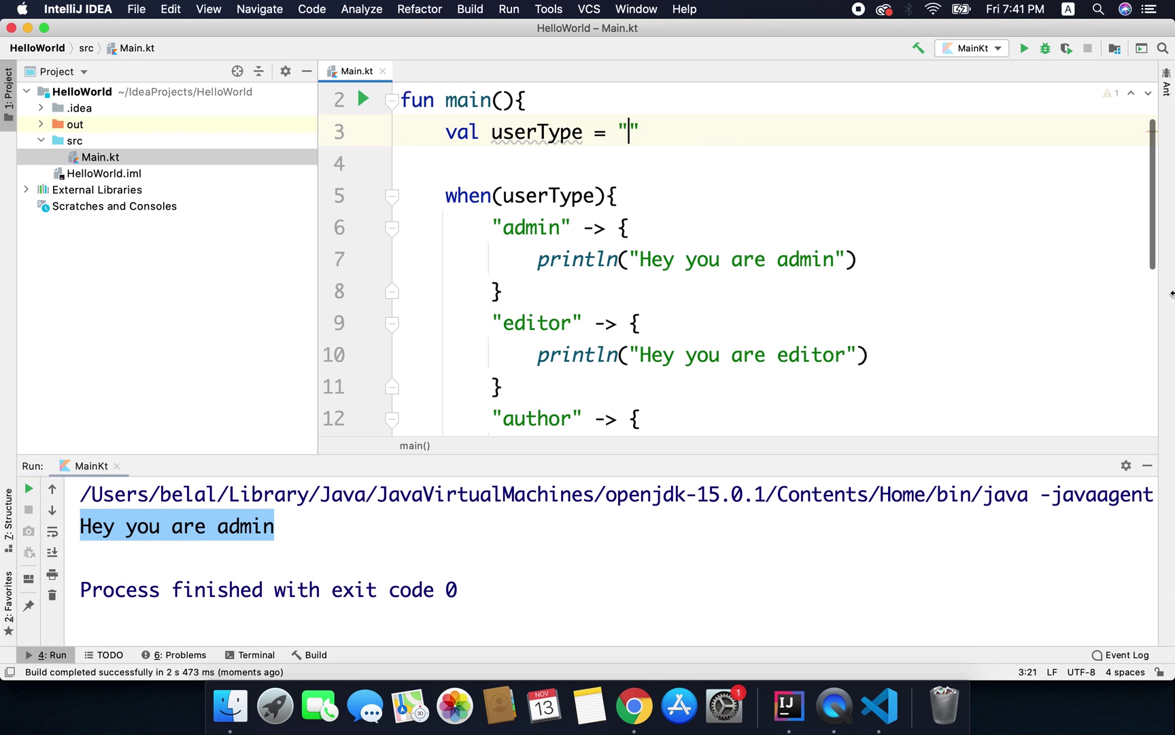
click(1147, 466)
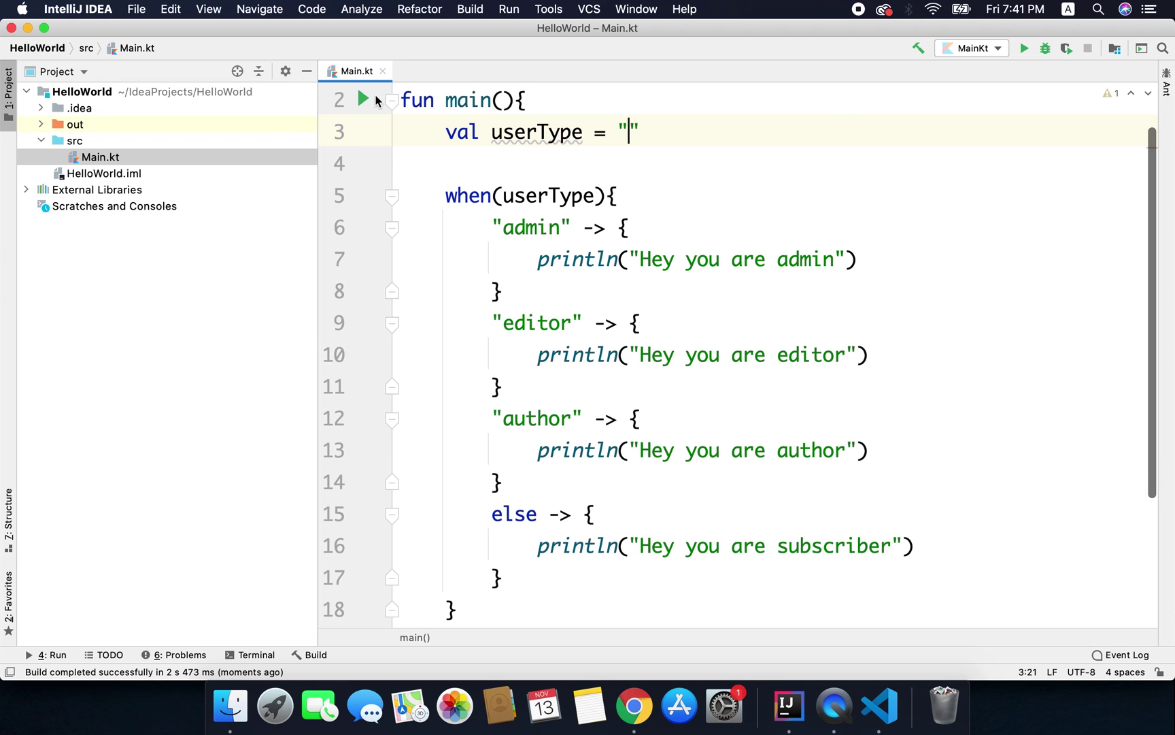
click(363, 99)
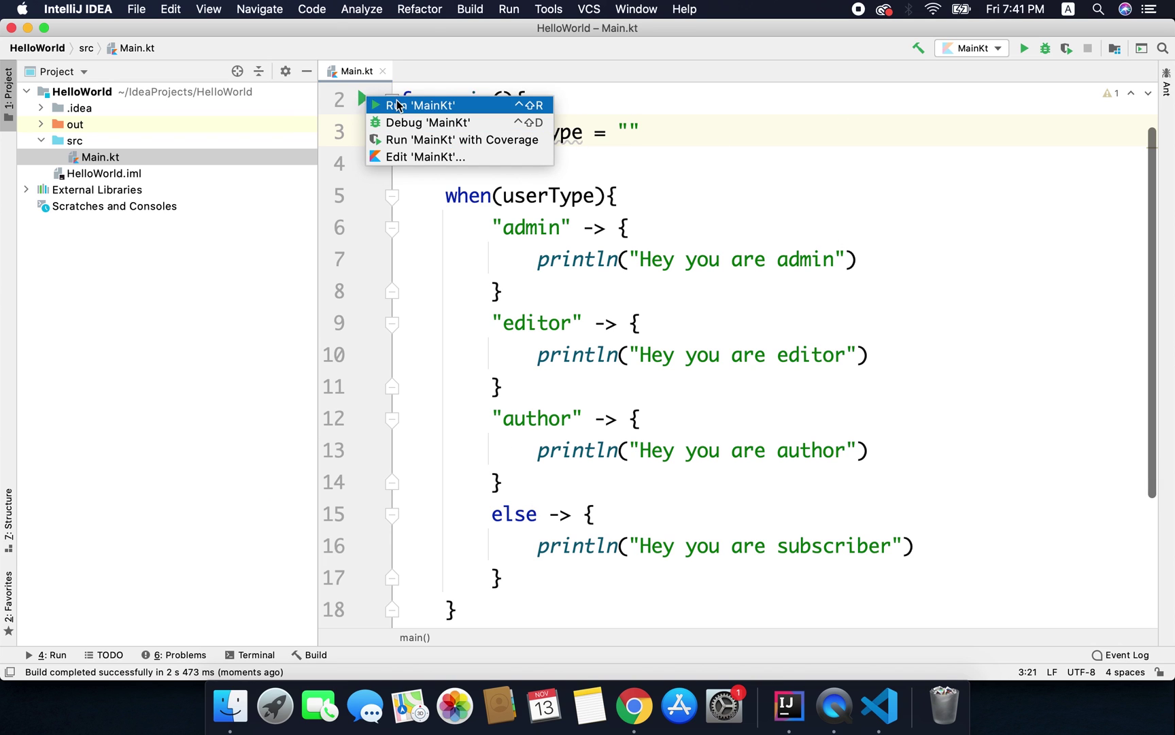
click(418, 105)
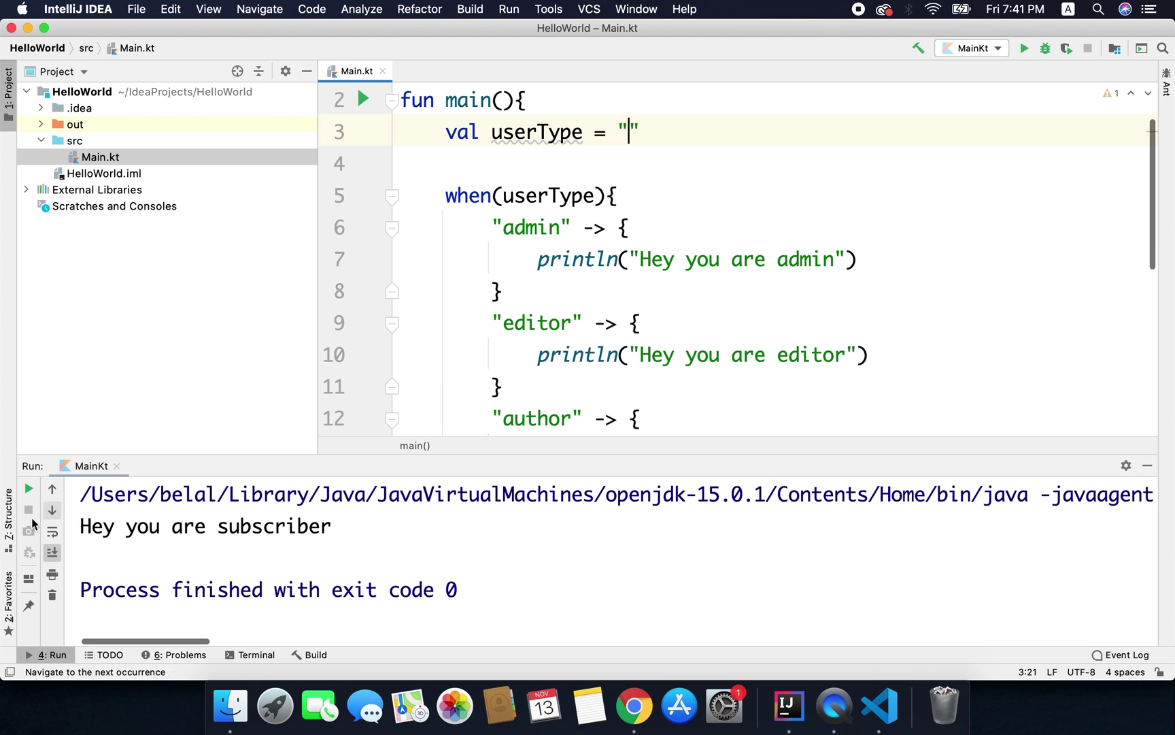
Hide the Run tool window to reveal the full when block.
click(1148, 466)
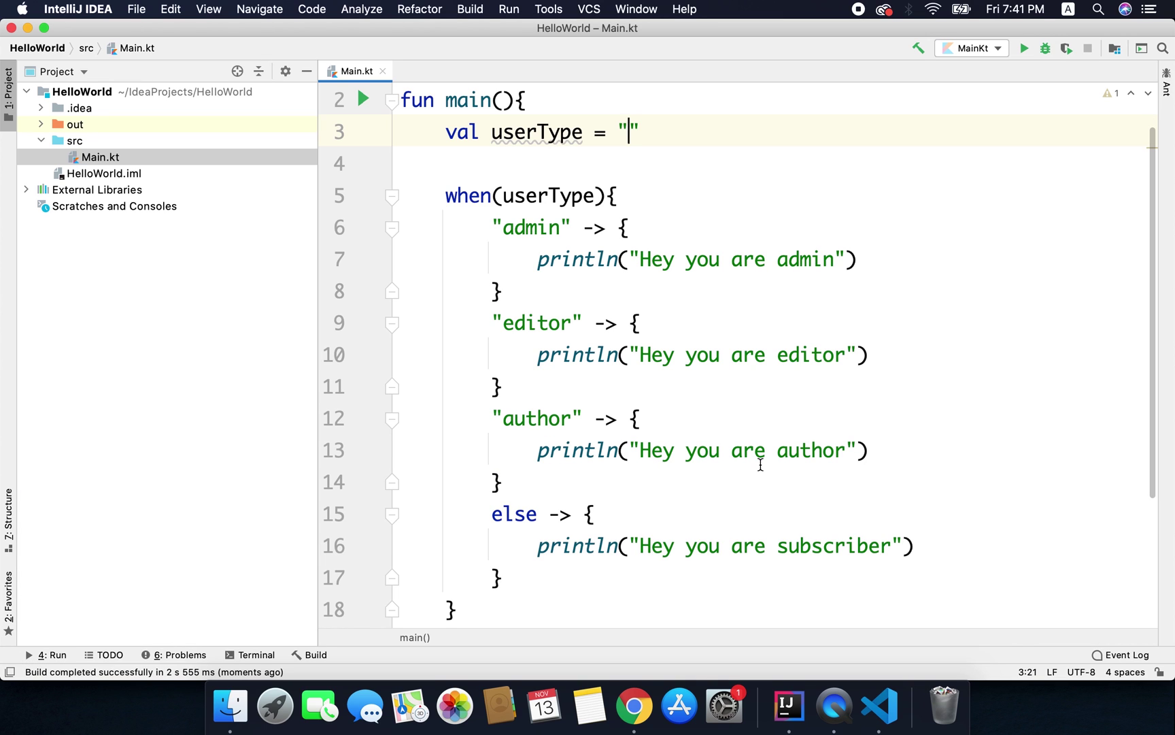